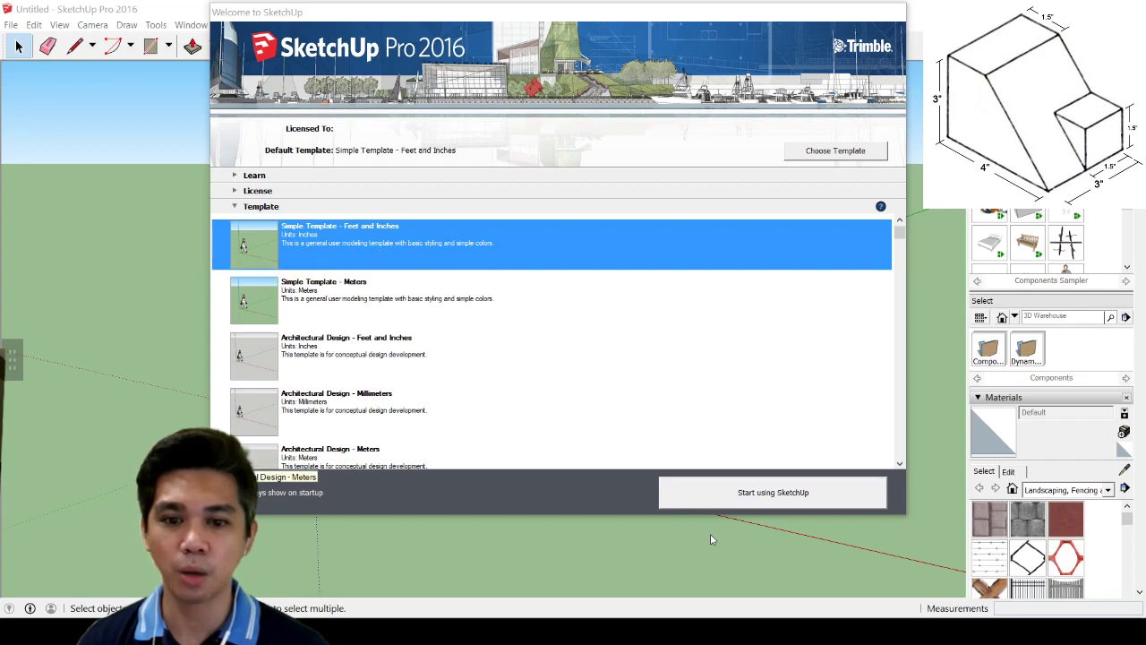
Start a new model with the Simple Template - Feet and Inches and delete the default human figure
click(755, 497)
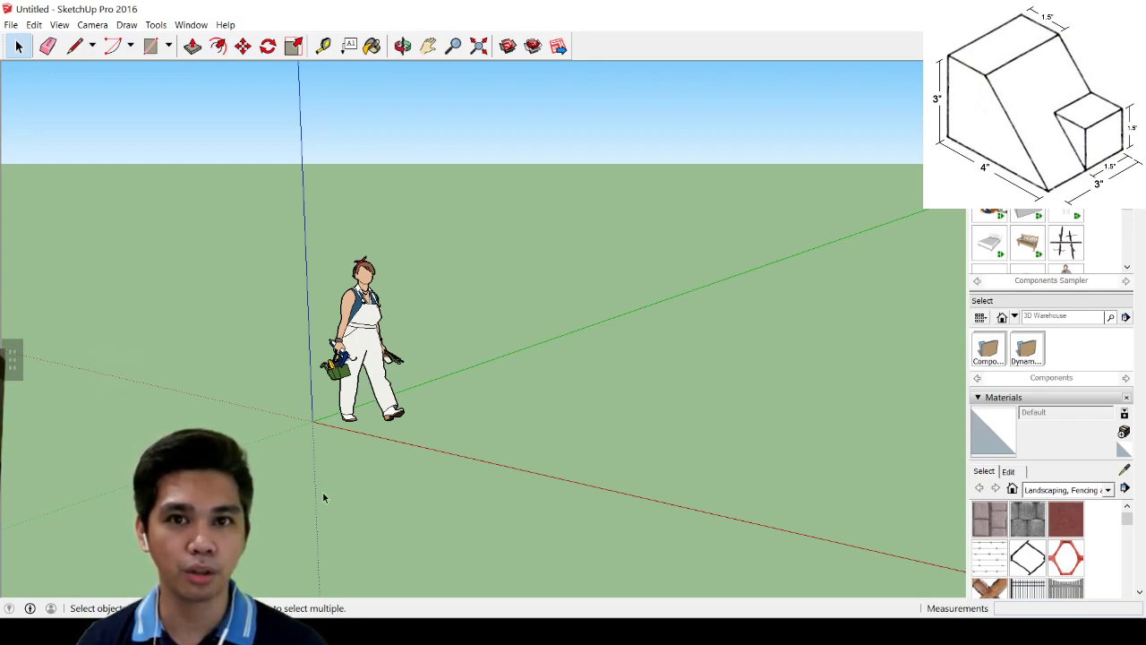
drag(243, 200, 489, 453)
key(Delete)
Draw a closed four-sided face on the open area beside the axes, edge by edge with the Line tool
middle_drag(391, 326, 664, 380)
key(h)
drag(721, 378, 385, 376)
drag(805, 424, 646, 399)
key(l)
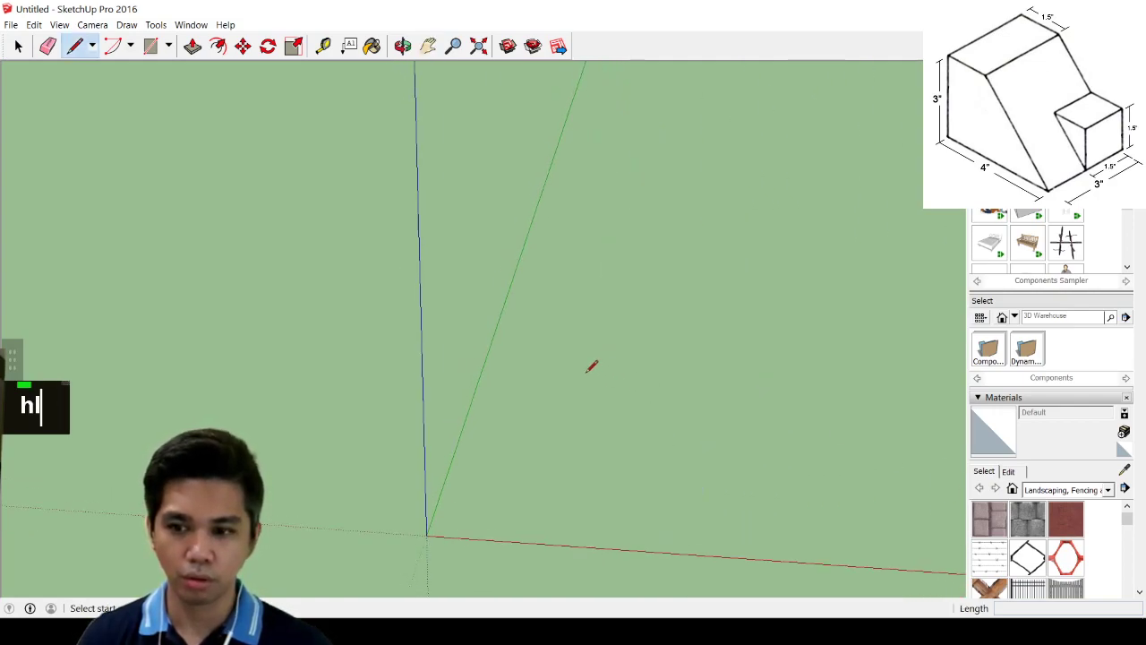
click(680, 353)
click(680, 458)
click(779, 463)
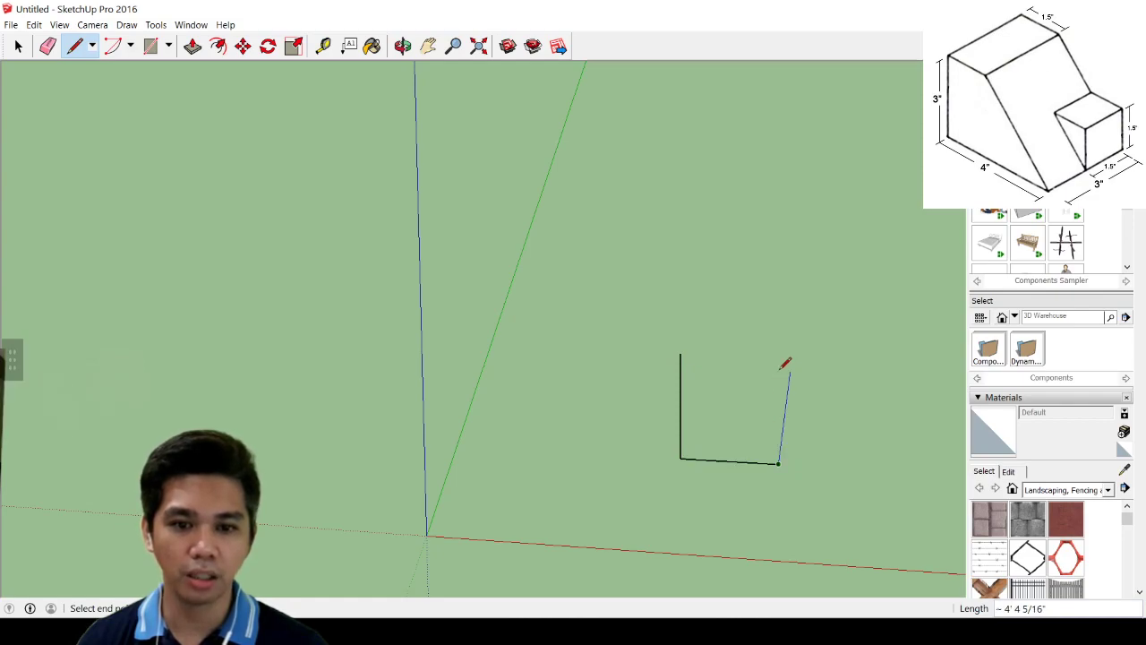
click(772, 357)
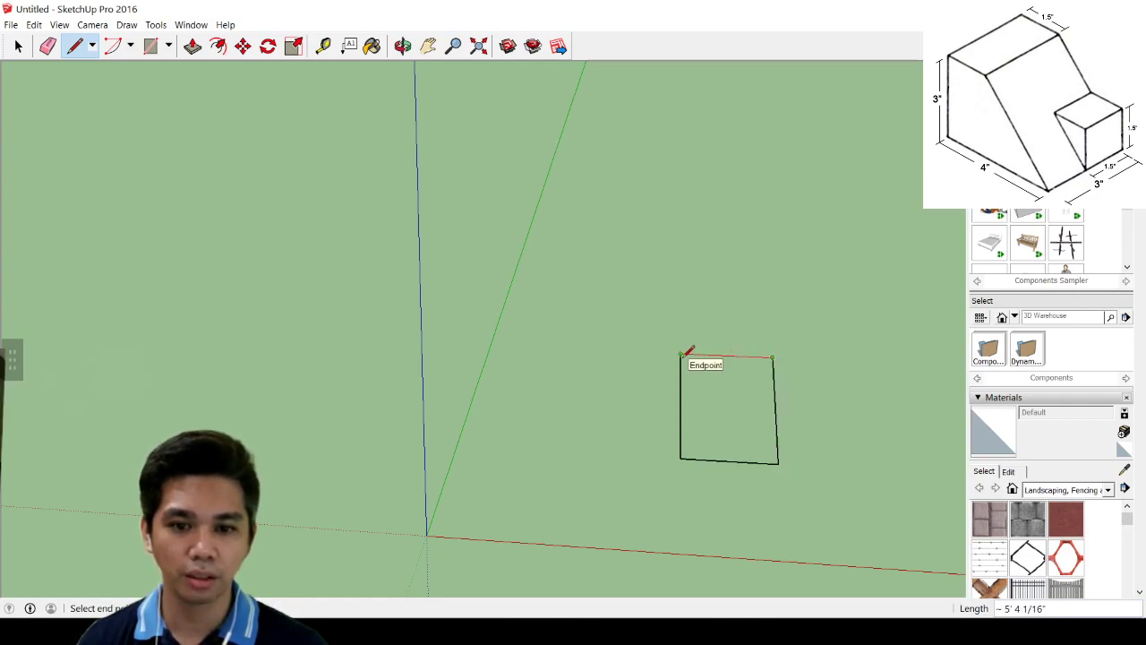
click(682, 354)
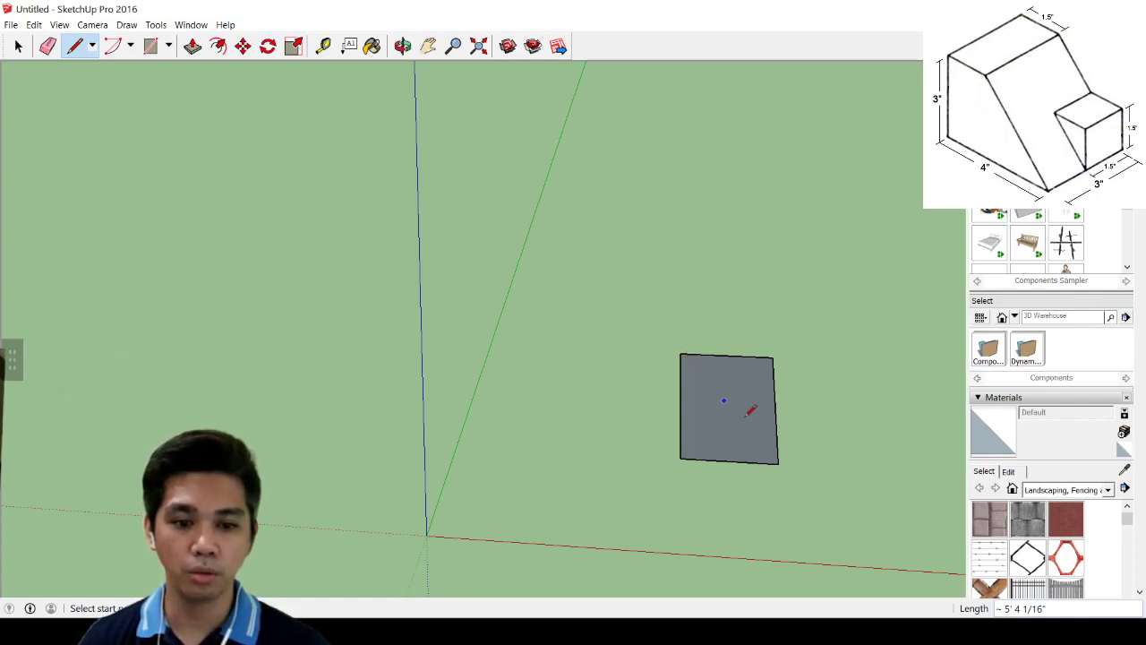
Draw a single line about 11' 9" long behind the face, and delete both the line and the face
click(616, 310)
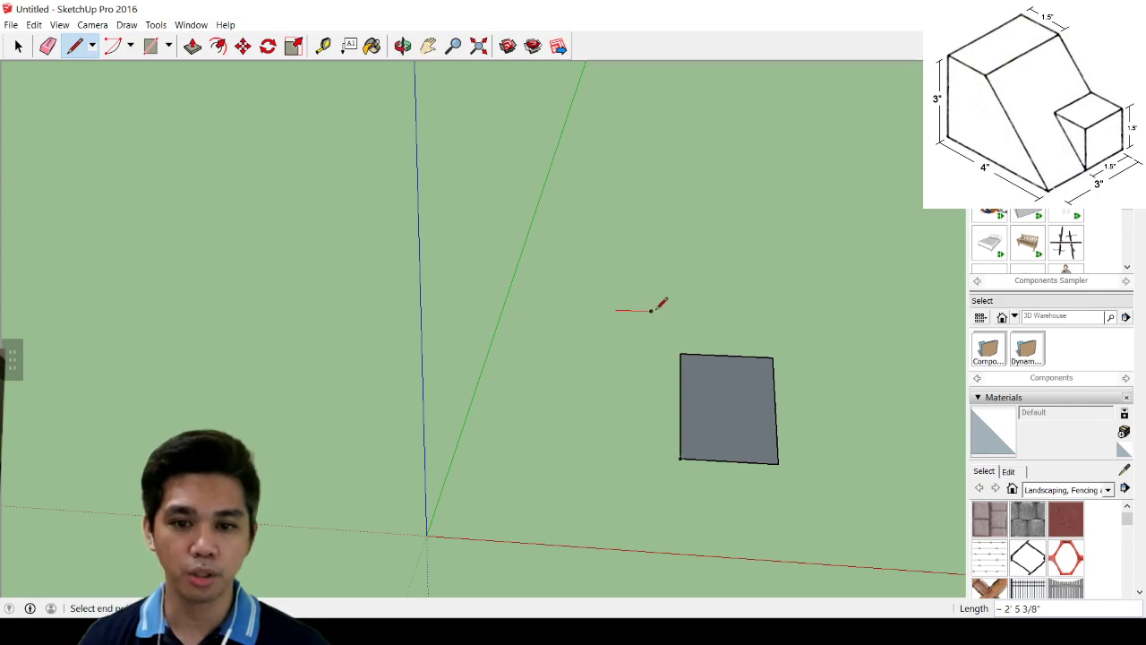
click(792, 313)
key(space)
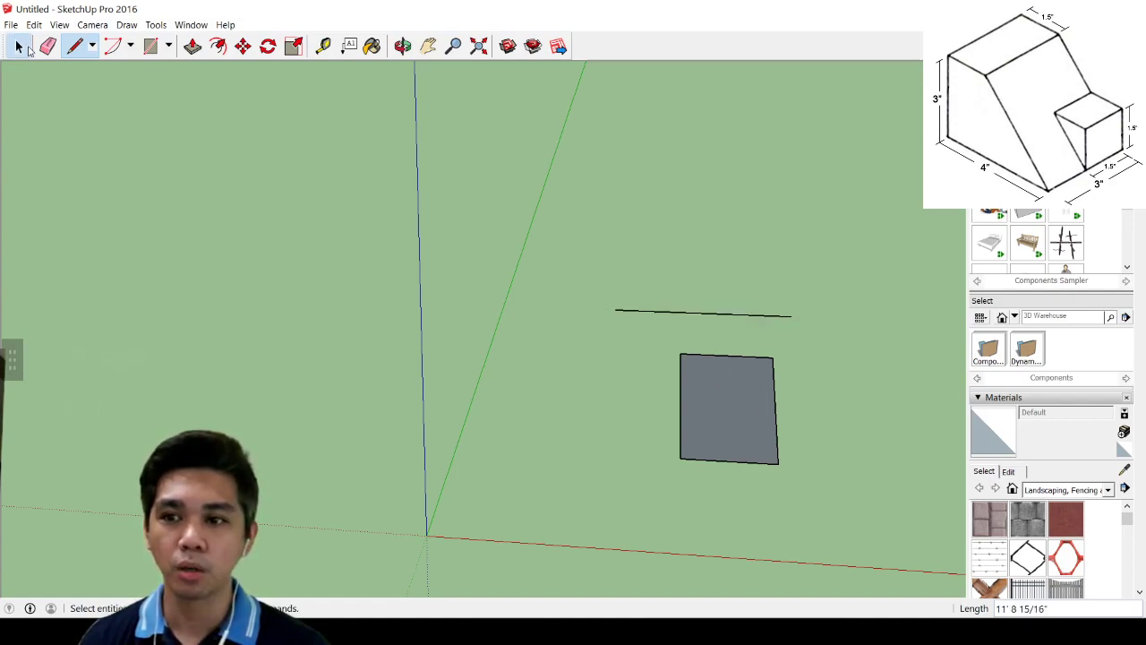
drag(600, 267, 871, 501)
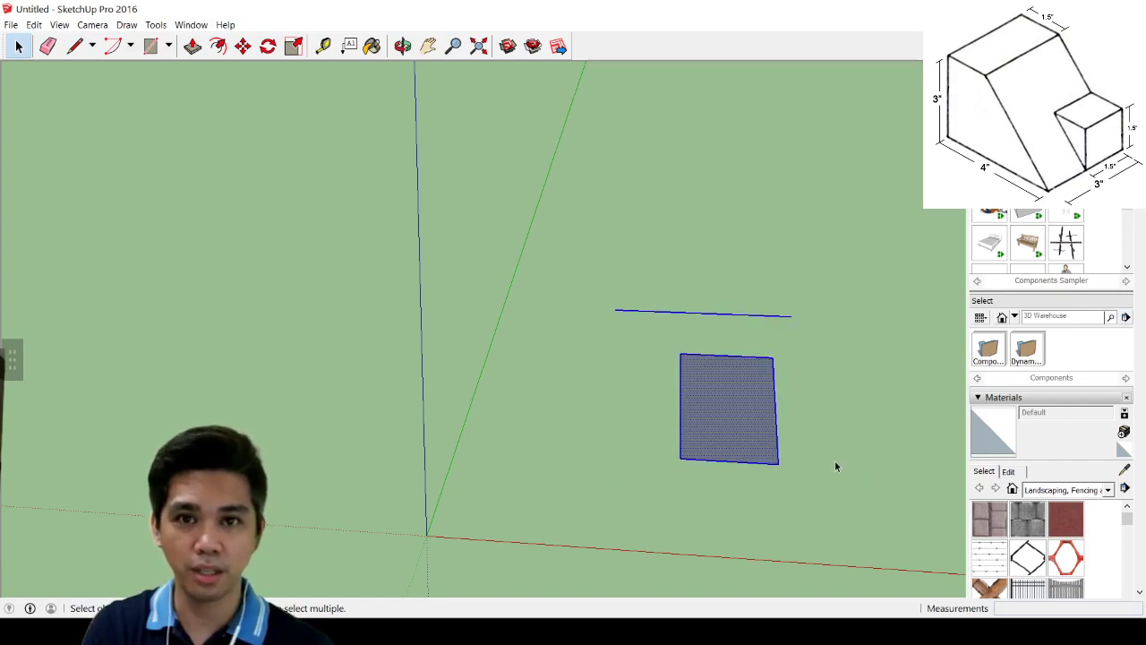
key(Delete)
Draw a rectangle on the ground plane with dimensions 4,3 inches
key(r)
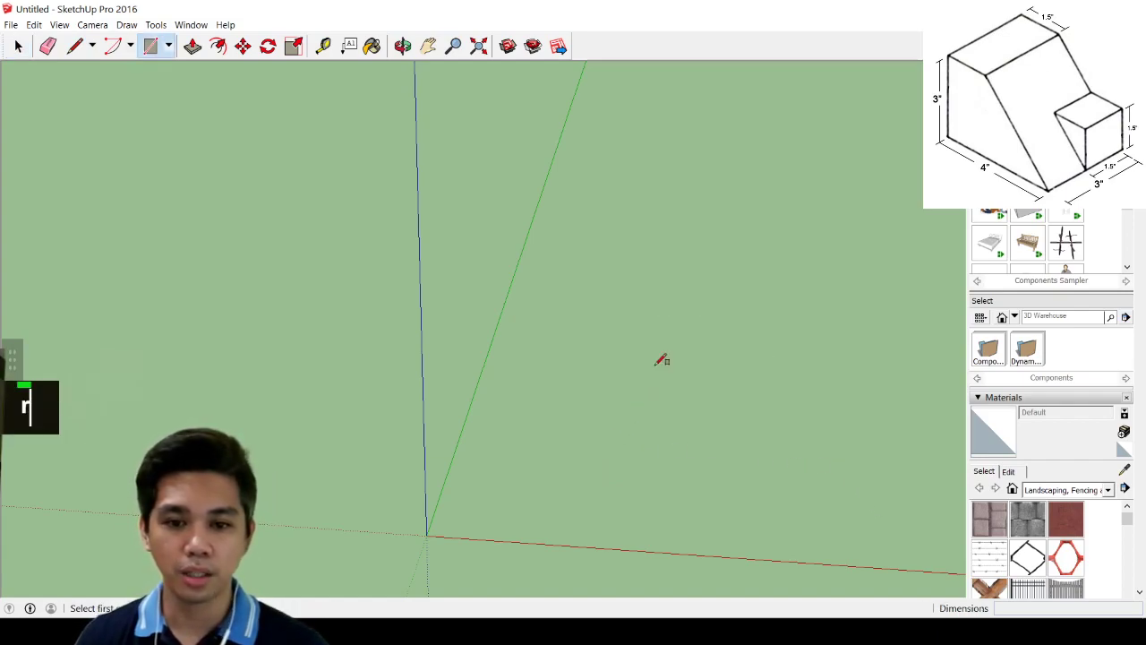
click(631, 317)
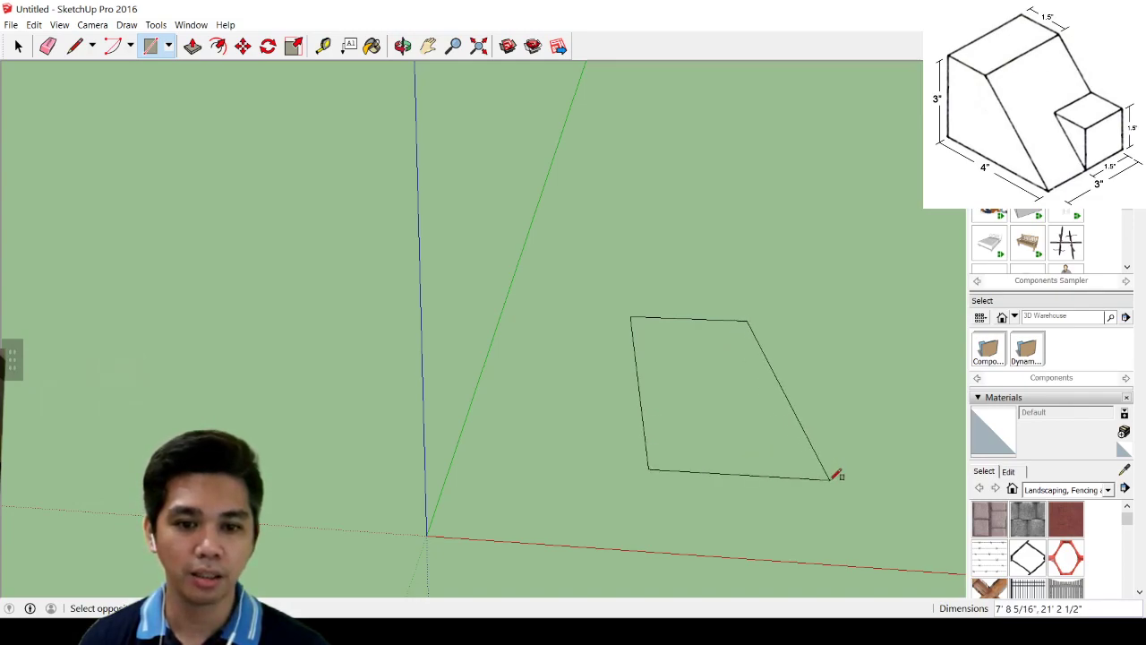
click(831, 479)
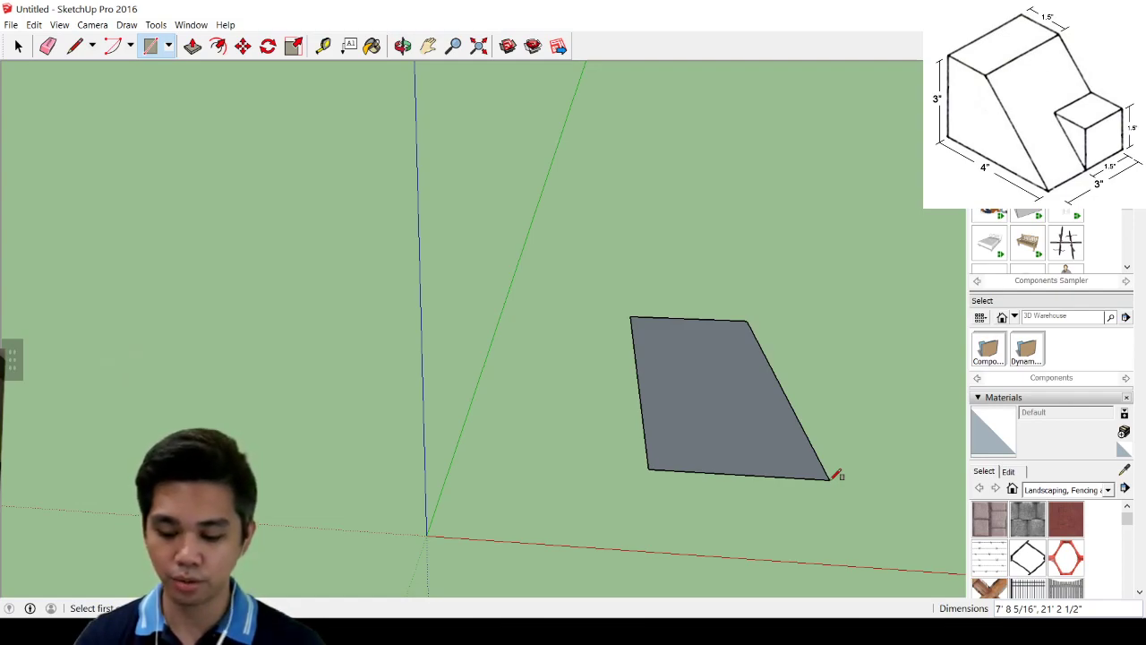
text(4,)
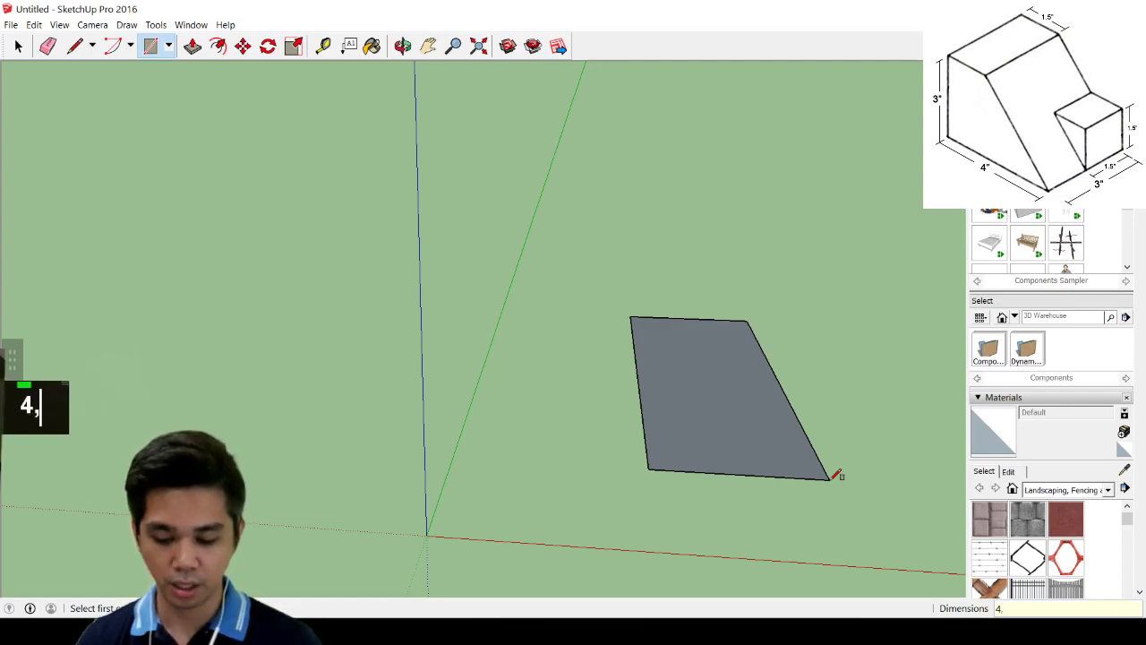
text(3)
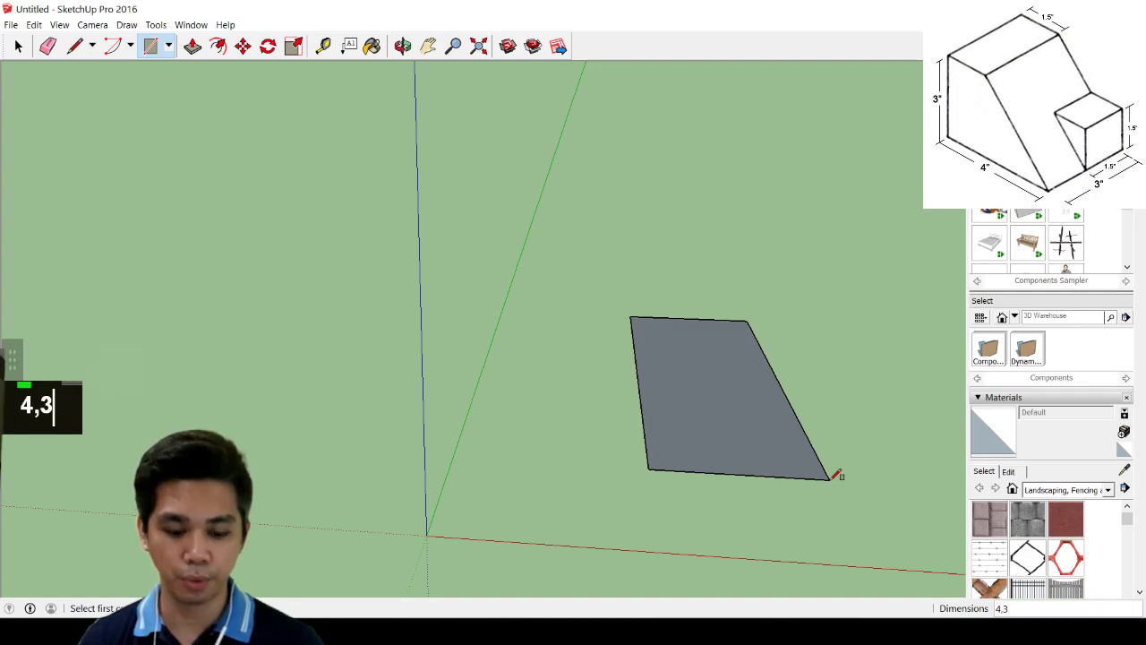
key(Return)
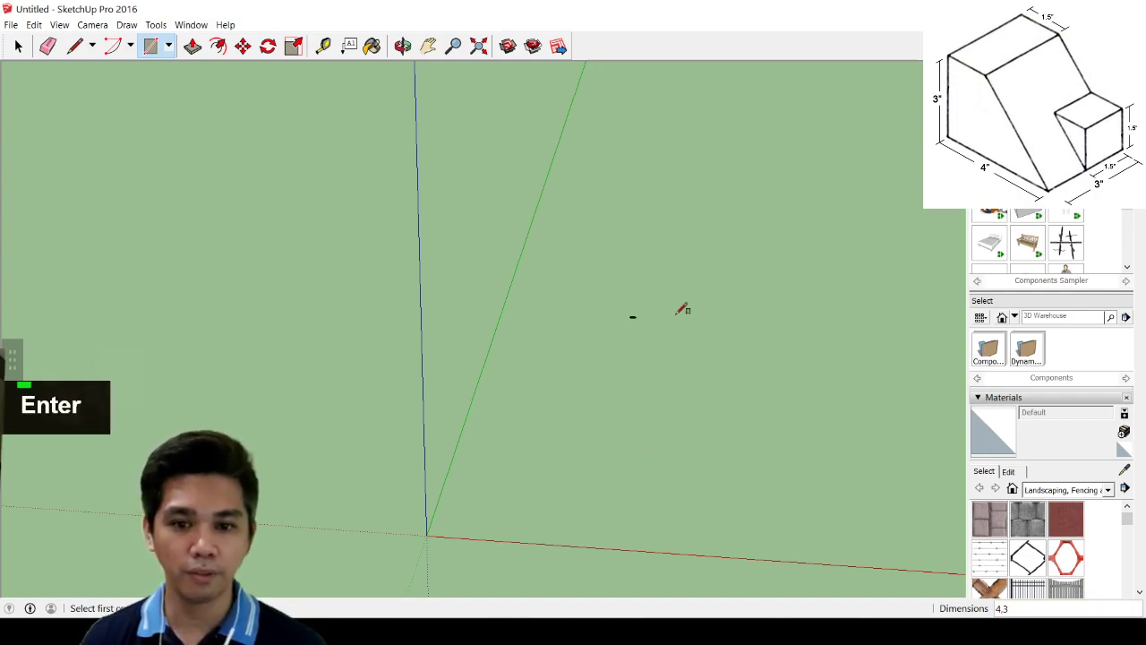
Push/Pull the rectangle upward 3 inches into a box
scroll(654, 333, up, 10)
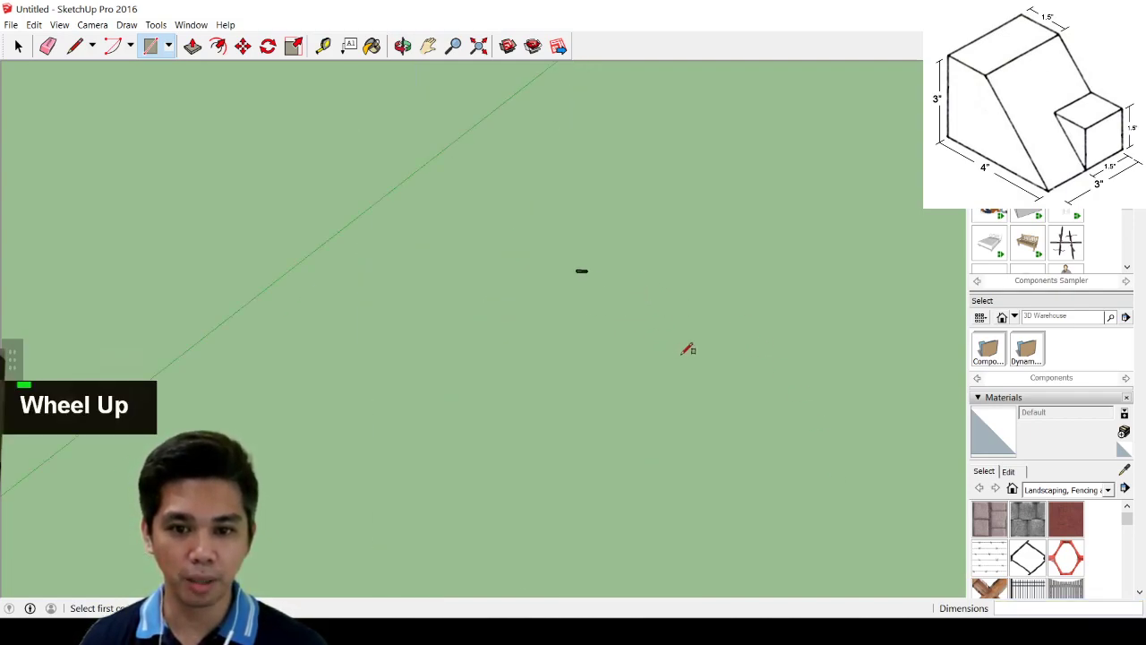
key(h)
drag(467, 262, 516, 550)
drag(507, 408, 549, 560)
scroll(522, 475, up, 3)
scroll(483, 432, up, 2)
middle_drag(474, 364, 514, 504)
key(h)
scroll(519, 406, down, 2)
scroll(510, 391, up, 5)
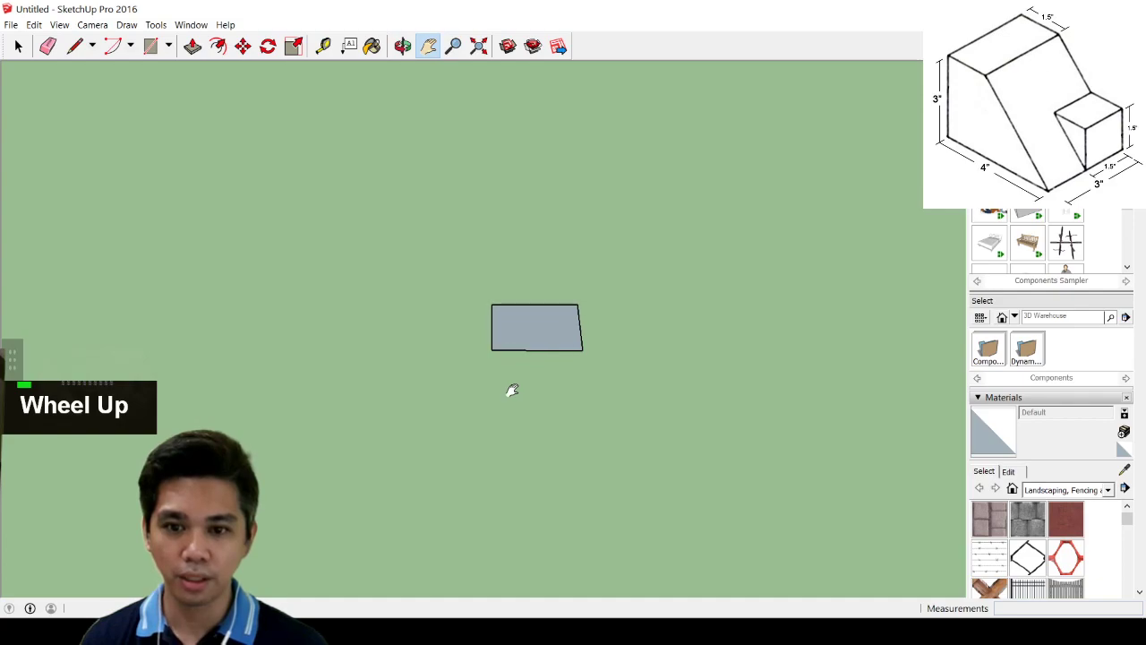
key(h)
drag(537, 281, 489, 394)
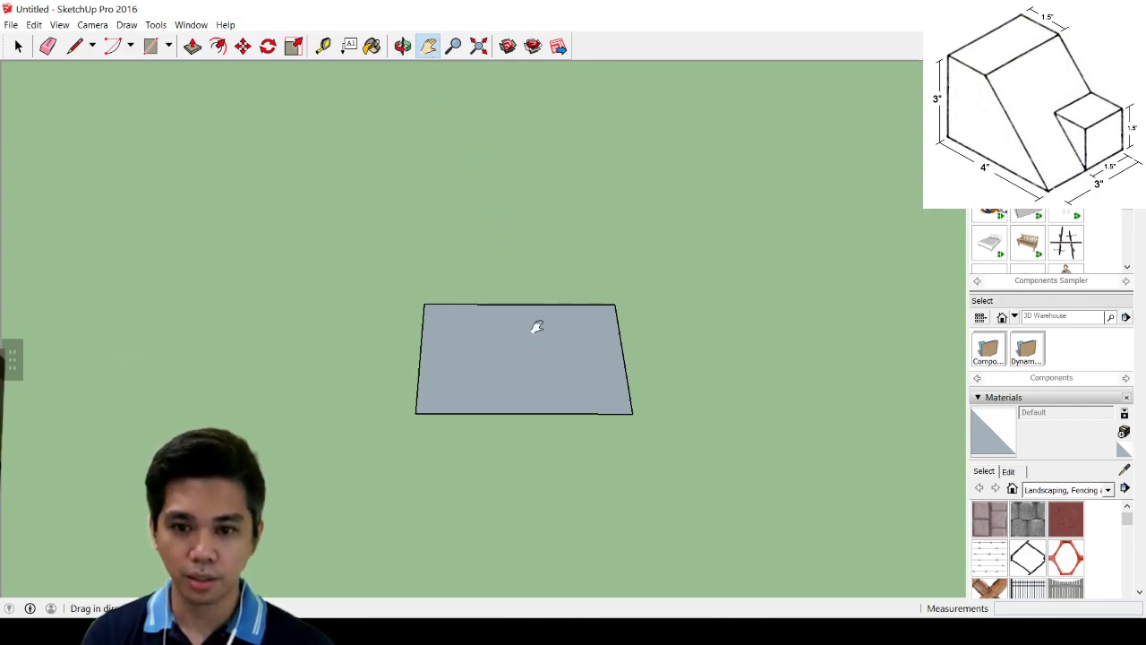
key(p)
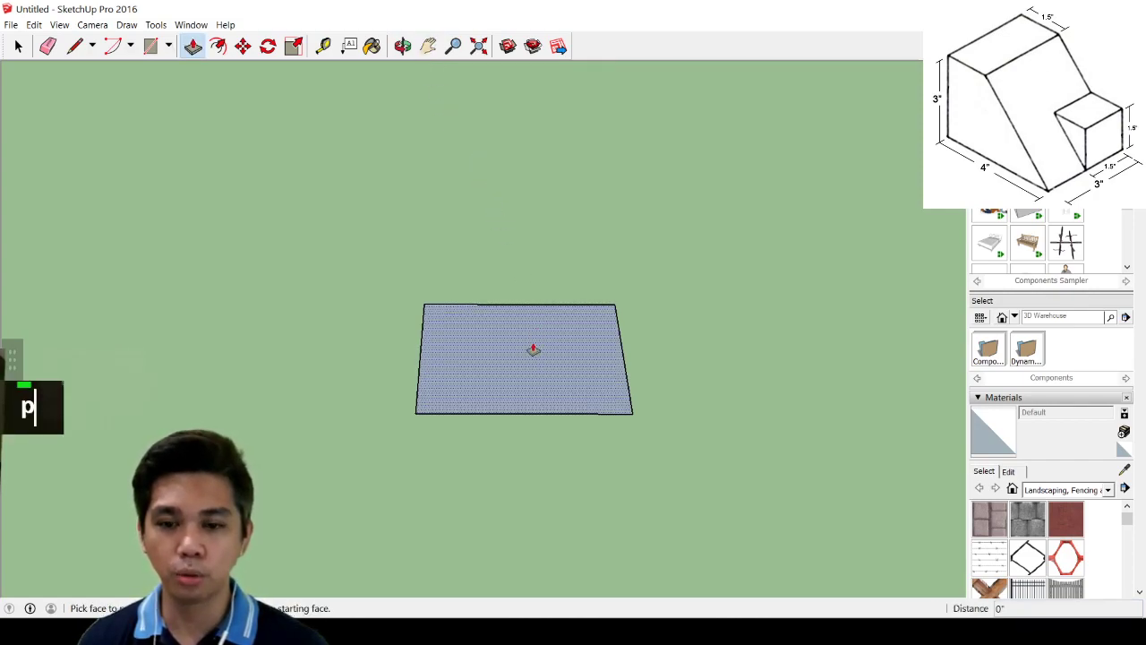
click(533, 349)
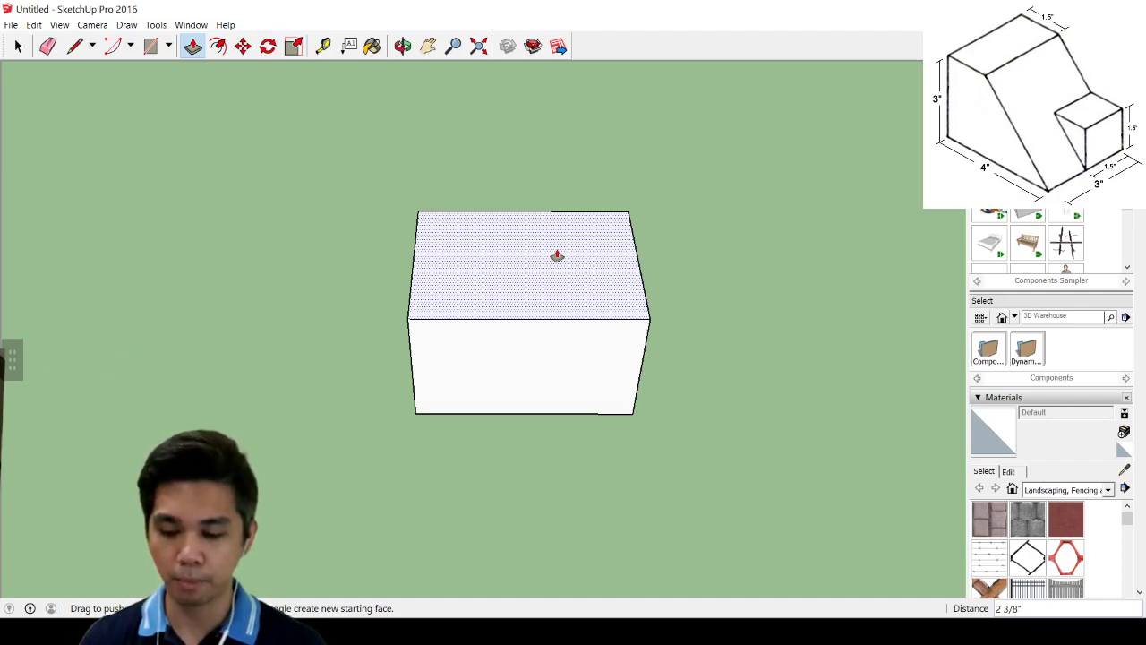
text(3)
key(Return)
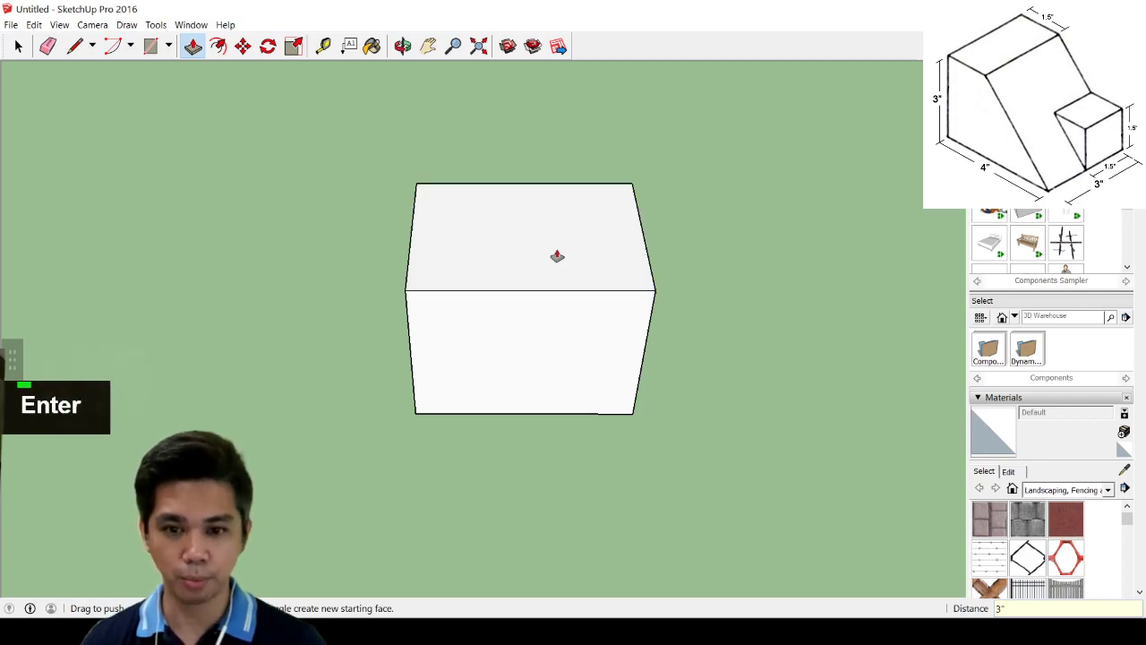
Mark a guide point with the Tape Measure 1.5 inches from the corner along the box's top front edge
mouse_move(376, 394)
middle_down()
mouse_move(730, 313)
mouse_move(834, 307)
mouse_move(334, 317)
middle_up()
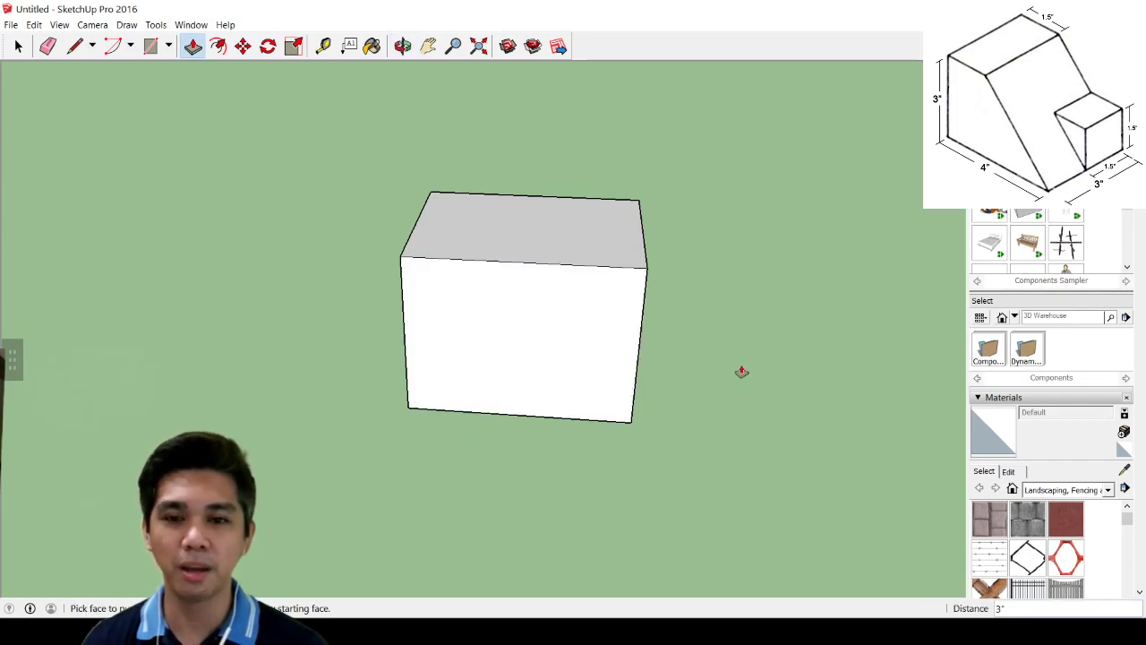
mouse_move(741, 371)
middle_down()
mouse_move(463, 340)
mouse_move(617, 327)
mouse_move(755, 395)
mouse_move(762, 435)
middle_up()
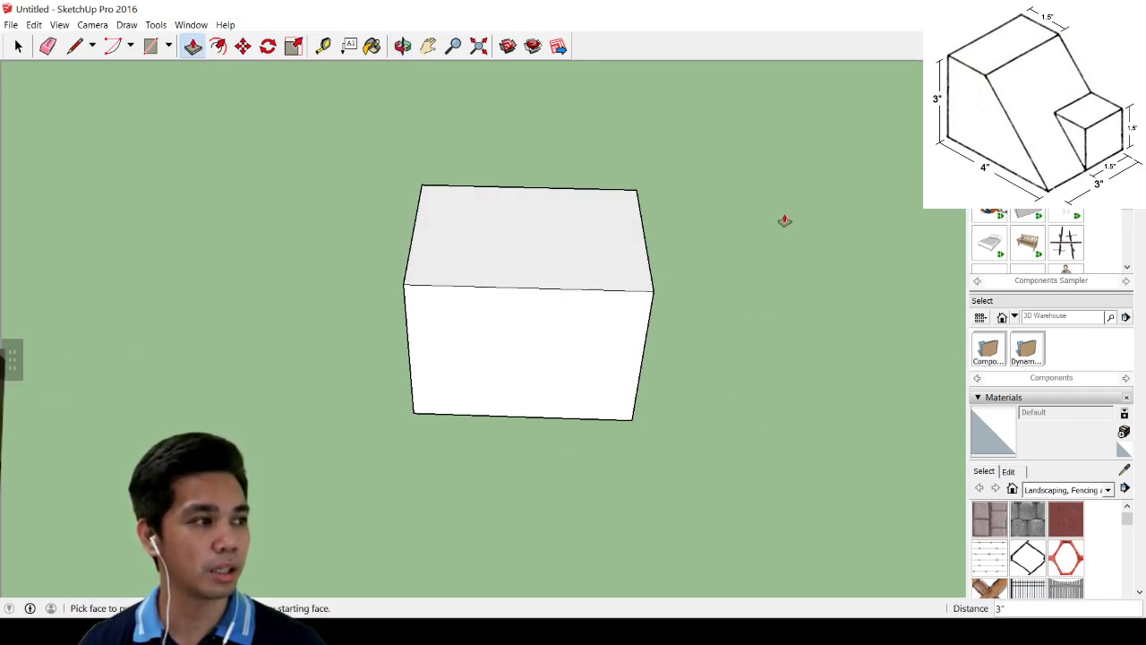
click(18, 45)
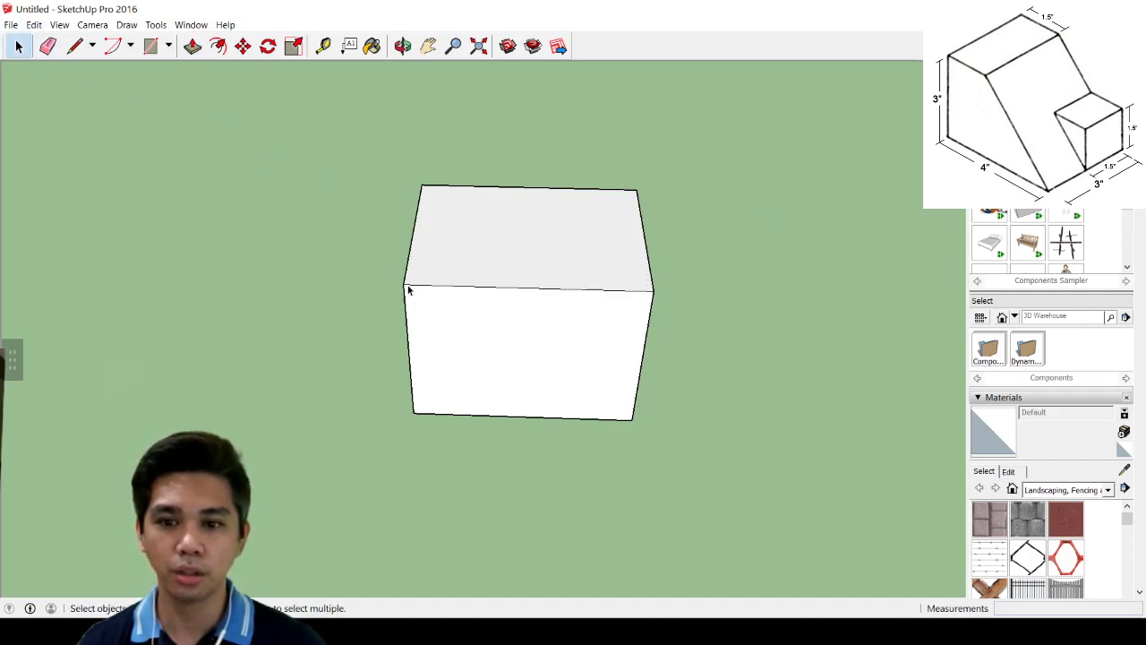
key(ctrl)
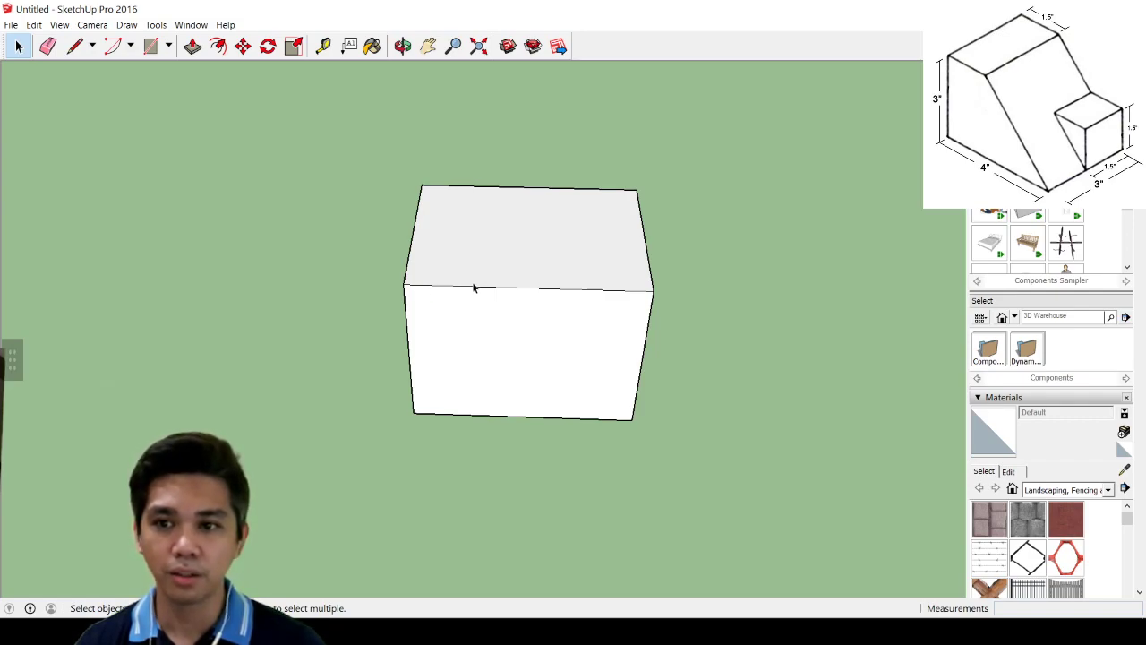
click(325, 46)
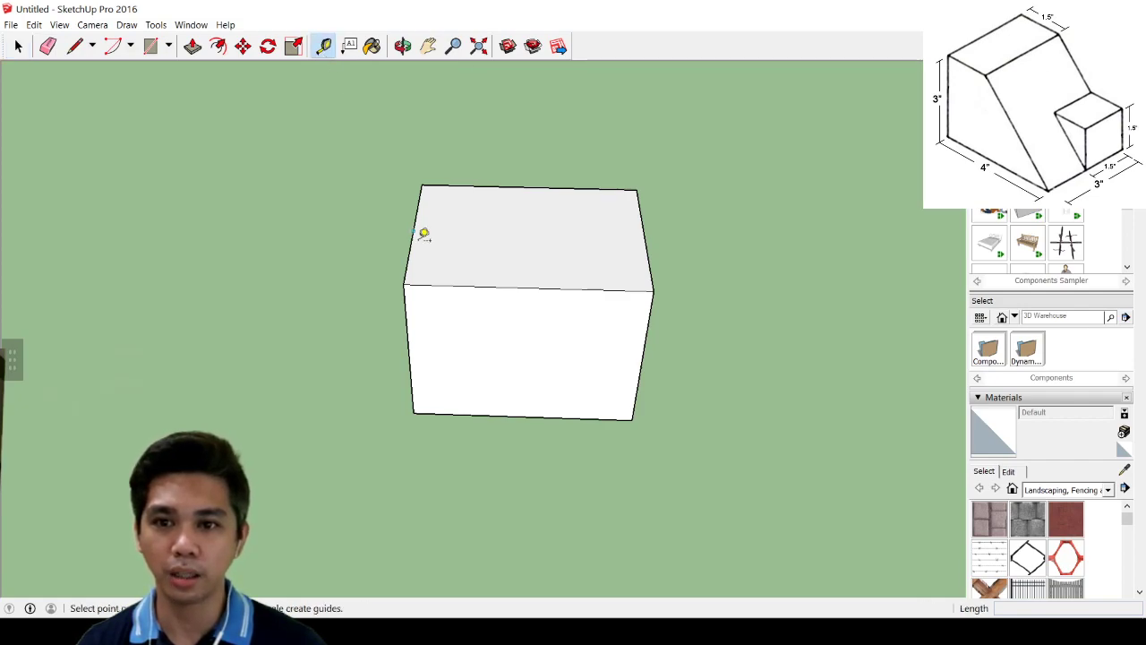
click(405, 284)
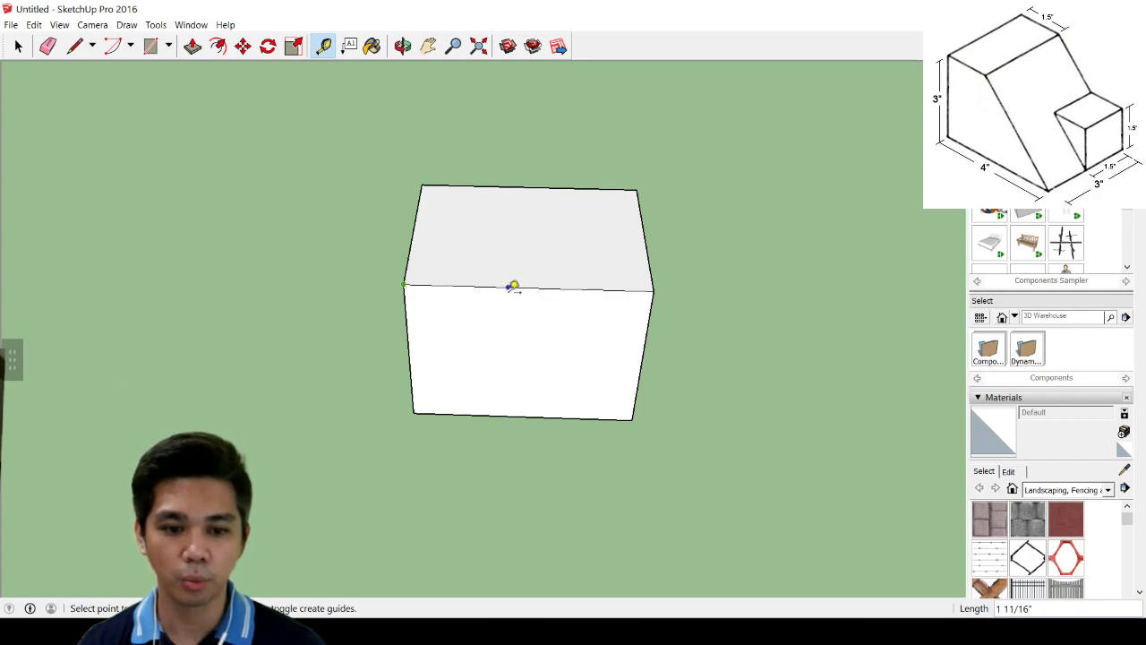
click(496, 287)
scroll(511, 359, up, 3)
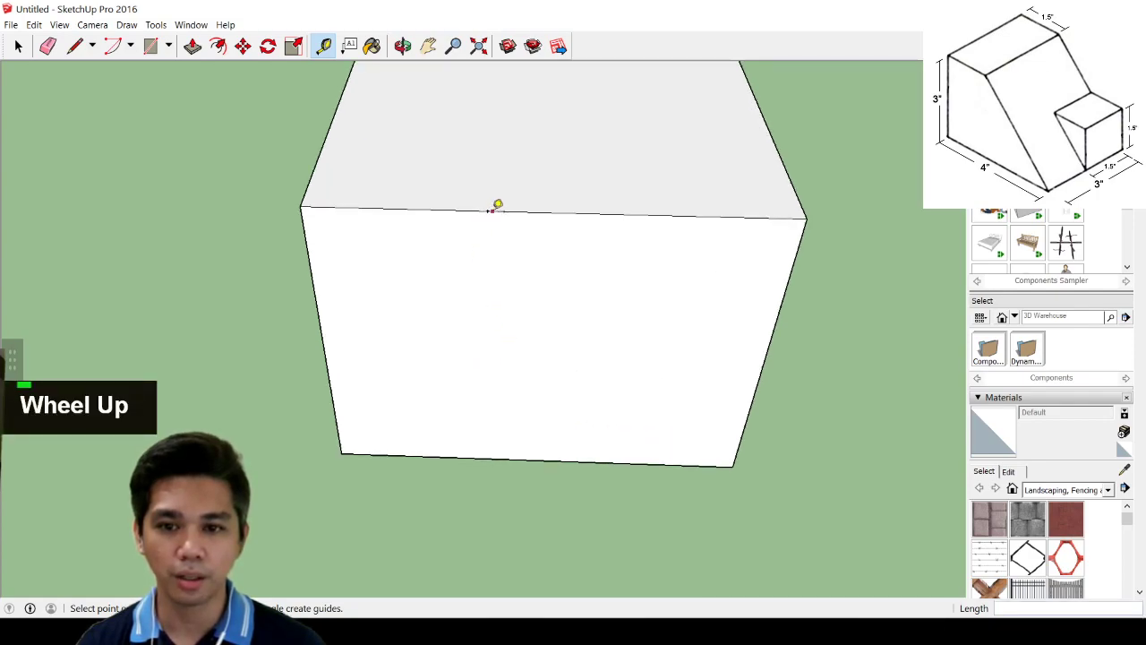
scroll(535, 274, down, 3)
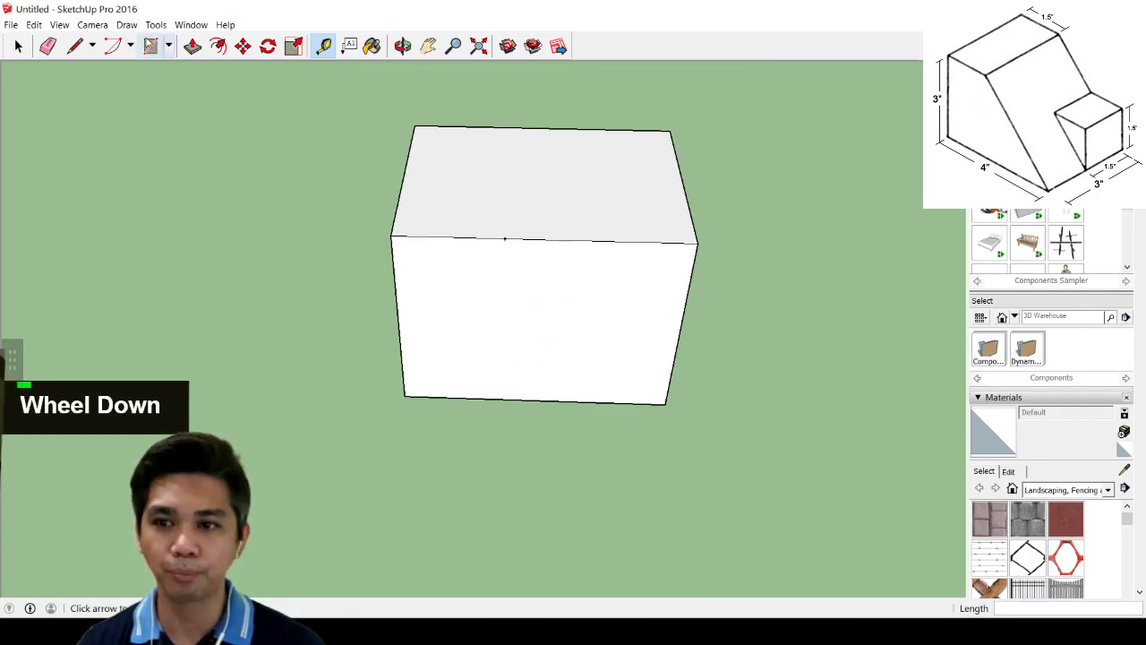
Draw a line across the top face from the guide point straight to the back edge
click(77, 52)
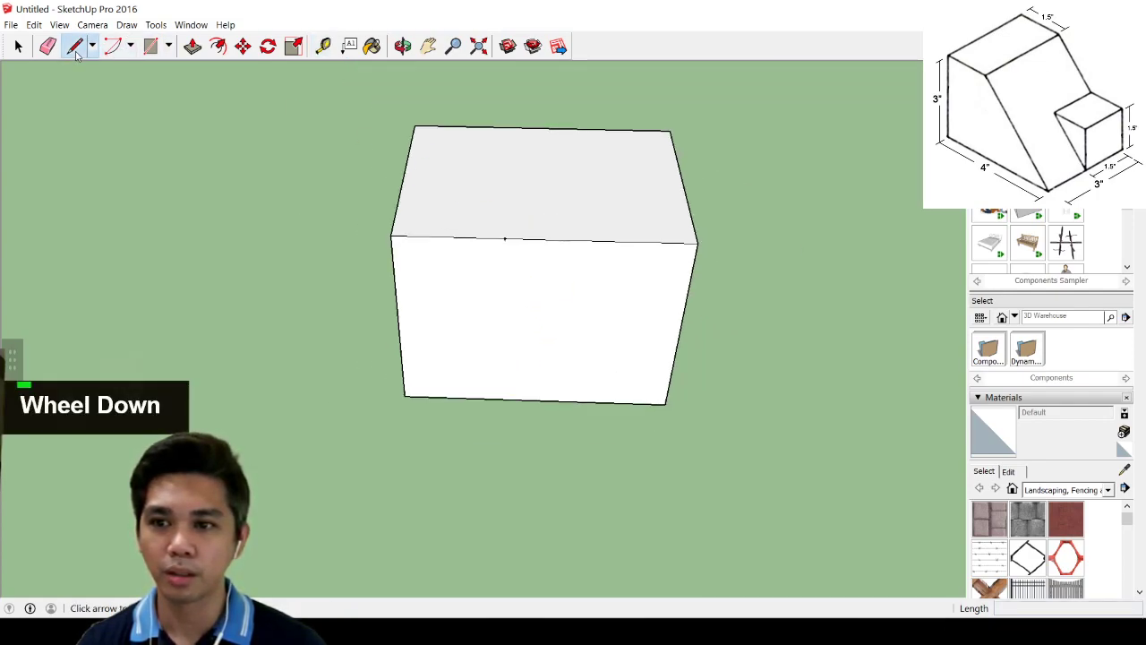
click(505, 238)
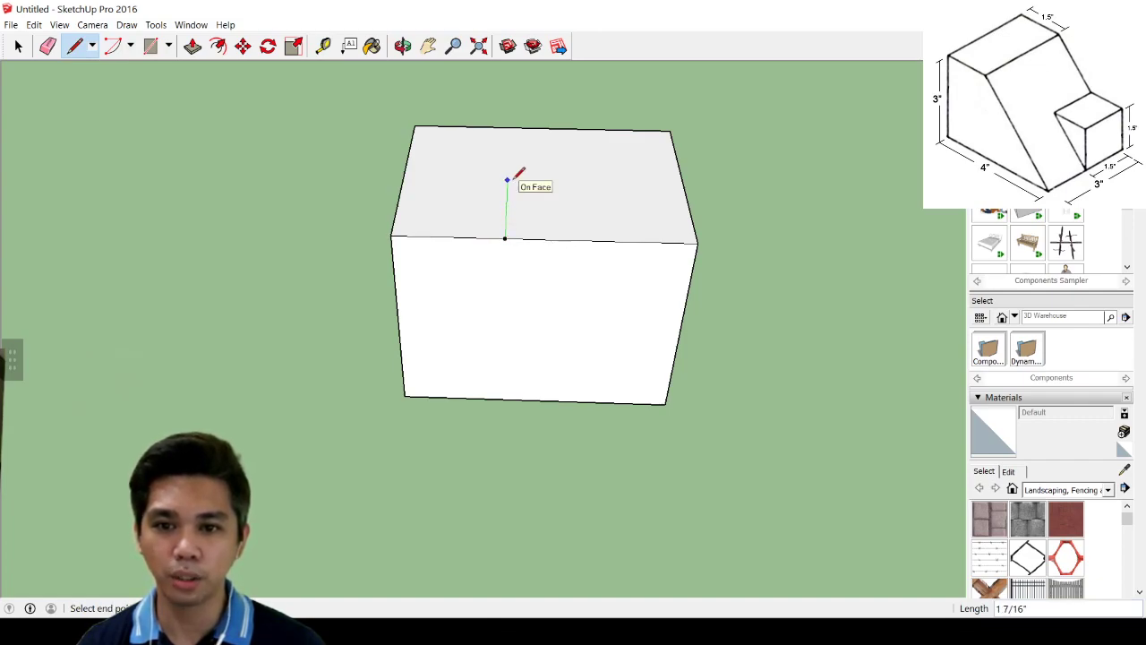
click(510, 128)
Draw diagonal lines on the front and back faces from the ends of the top dividing line to the far bottom corners
mouse_move(645, 299)
middle_down()
mouse_move(560, 184)
mouse_move(630, 231)
middle_up()
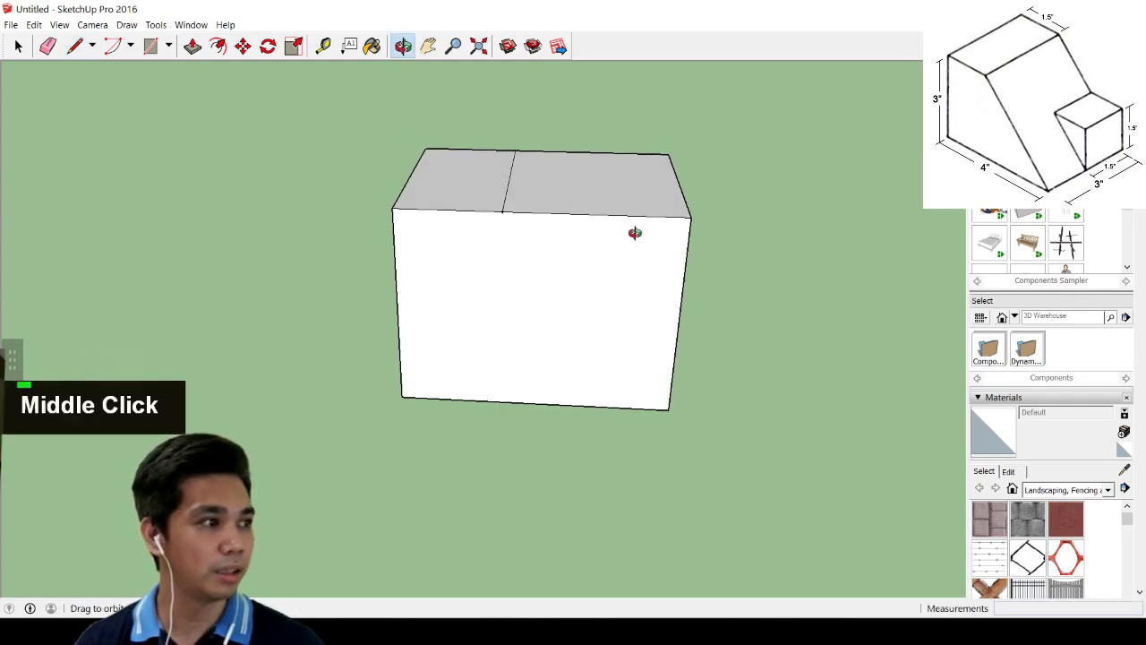
click(502, 210)
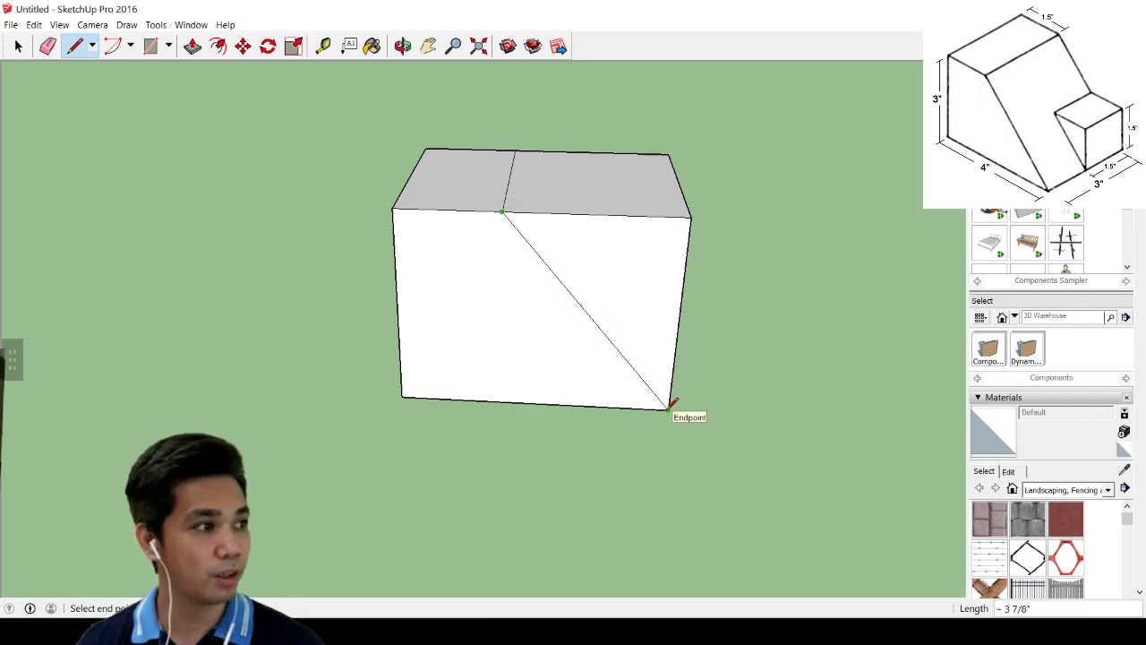
click(669, 408)
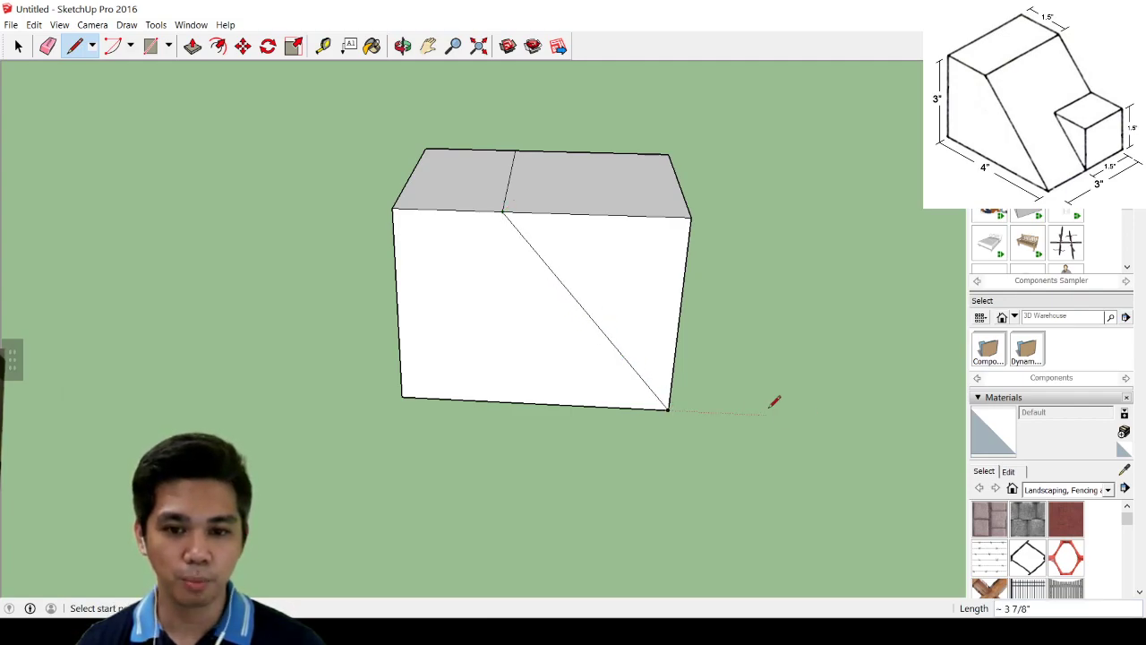
mouse_move(775, 402)
middle_down()
mouse_move(435, 409)
mouse_move(675, 440)
mouse_move(773, 429)
mouse_move(440, 445)
mouse_move(529, 346)
middle_up()
click(580, 288)
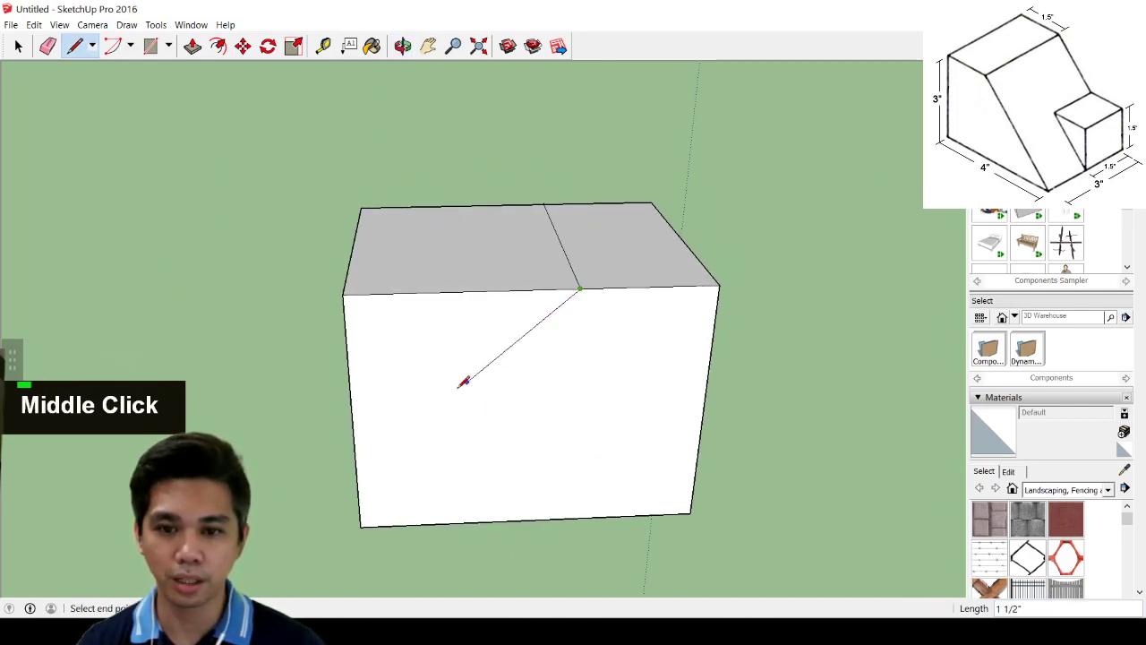
click(361, 525)
mouse_move(257, 492)
middle_down()
mouse_move(603, 473)
mouse_move(627, 455)
middle_up()
scroll(609, 469, down, 2)
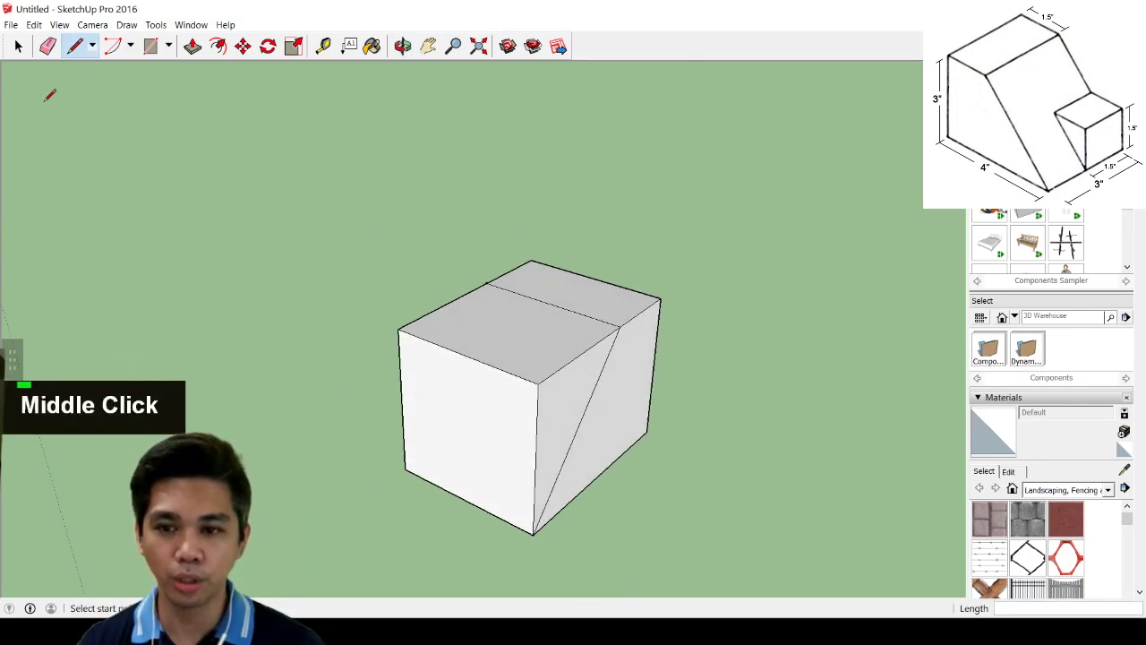
click(48, 46)
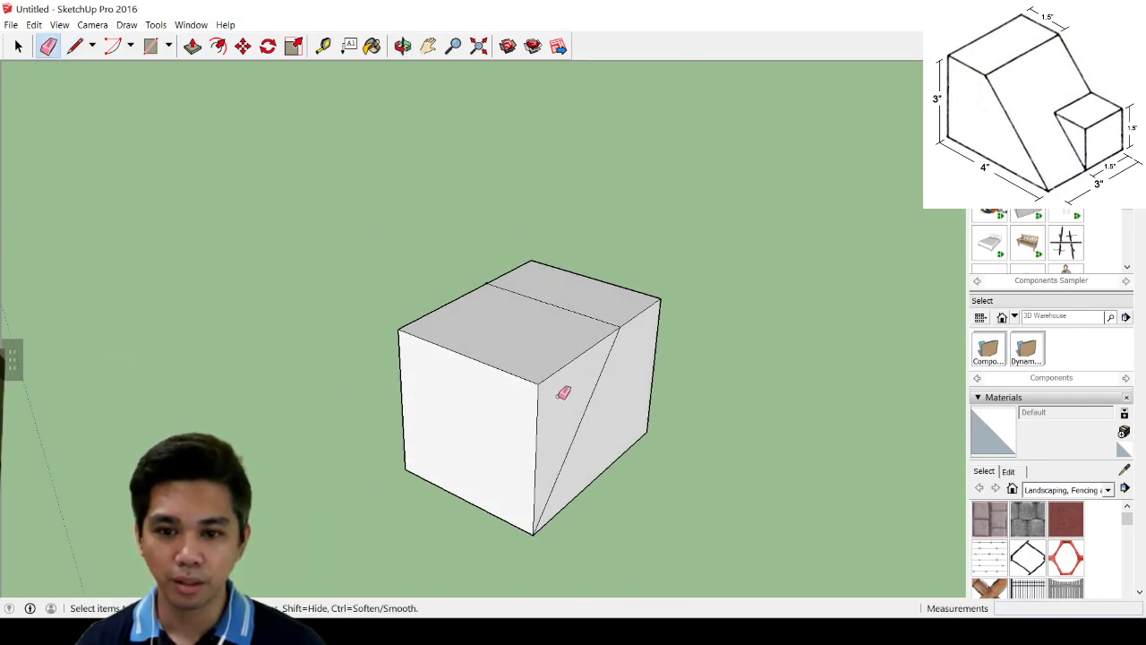
middle_drag(501, 378, 629, 405)
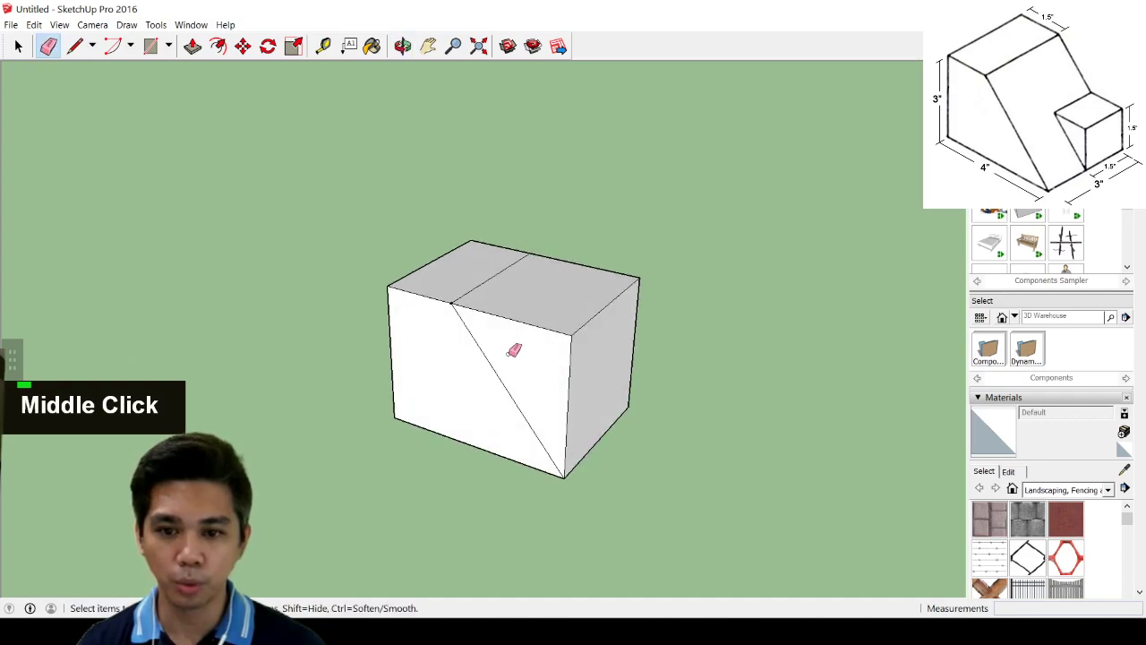
click(19, 54)
click(526, 369)
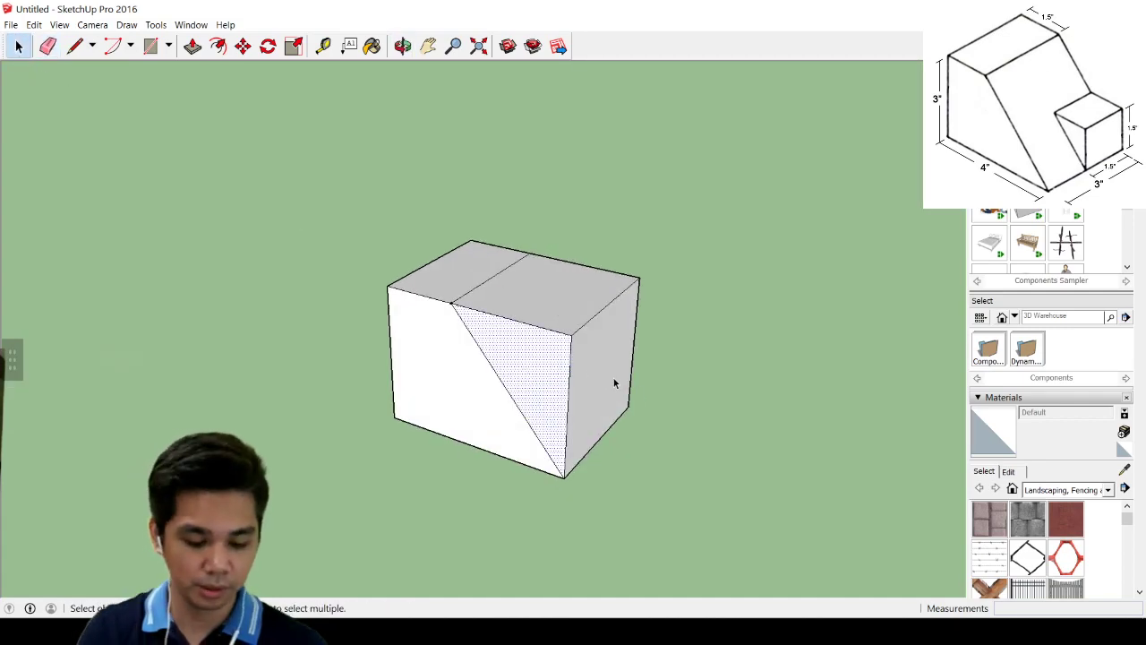
key(Delete)
click(565, 307)
key(Delete)
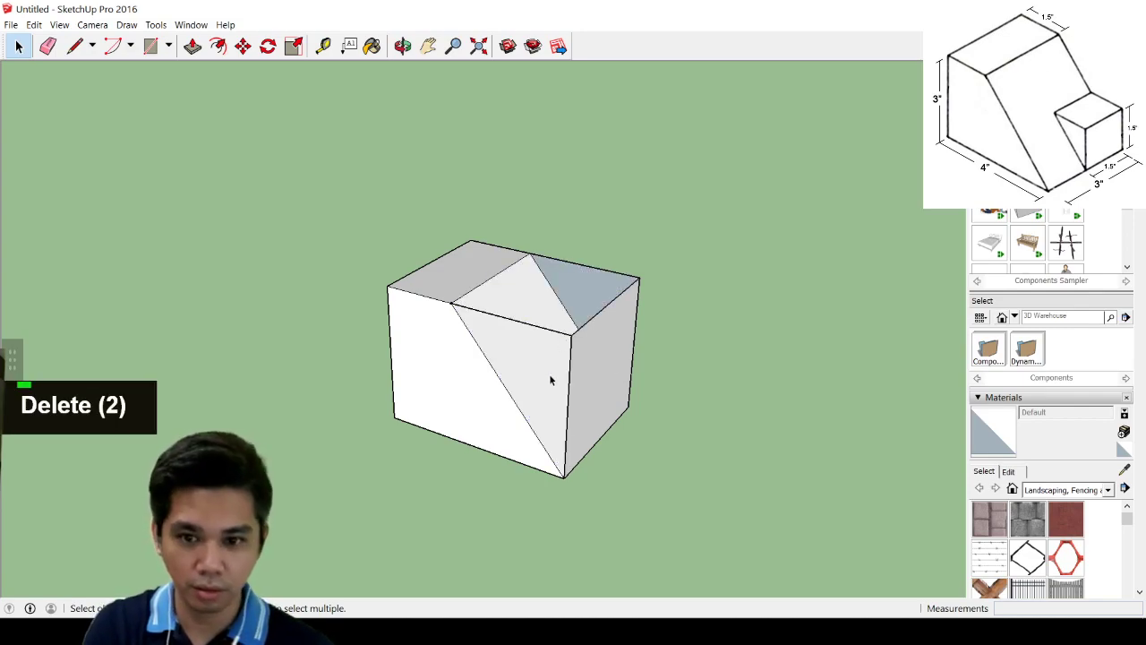
click(549, 374)
key(Delete)
click(613, 378)
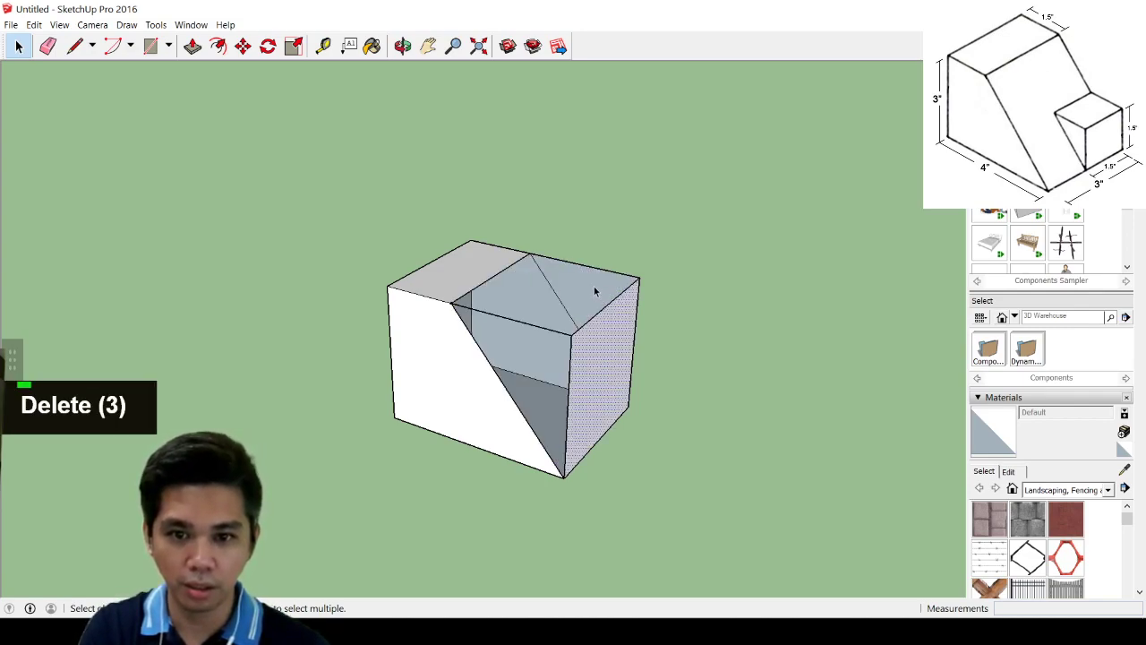
key(ctrl+z)
key(ctrl+z)
key(ctrl+z)
Delete the box faces lying outside the diagonal cut, keeping the wedge with its flat top and sloped face
key(Delete)
click(604, 357)
key(Delete)
key(Delete)
key(Delete)
key(Delete)
click(570, 369)
key(Delete)
key(Delete)
Delete the wedge's sloped face
click(565, 361)
middle_drag(624, 409, 519, 390)
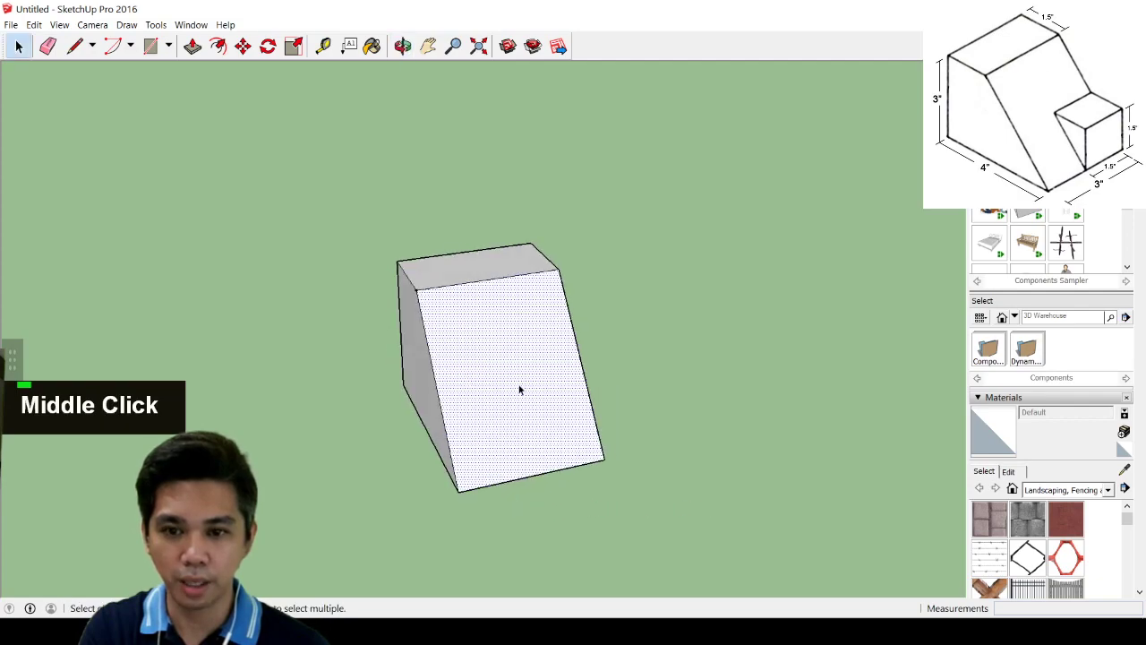
scroll(516, 433, up, 2)
key(Delete)
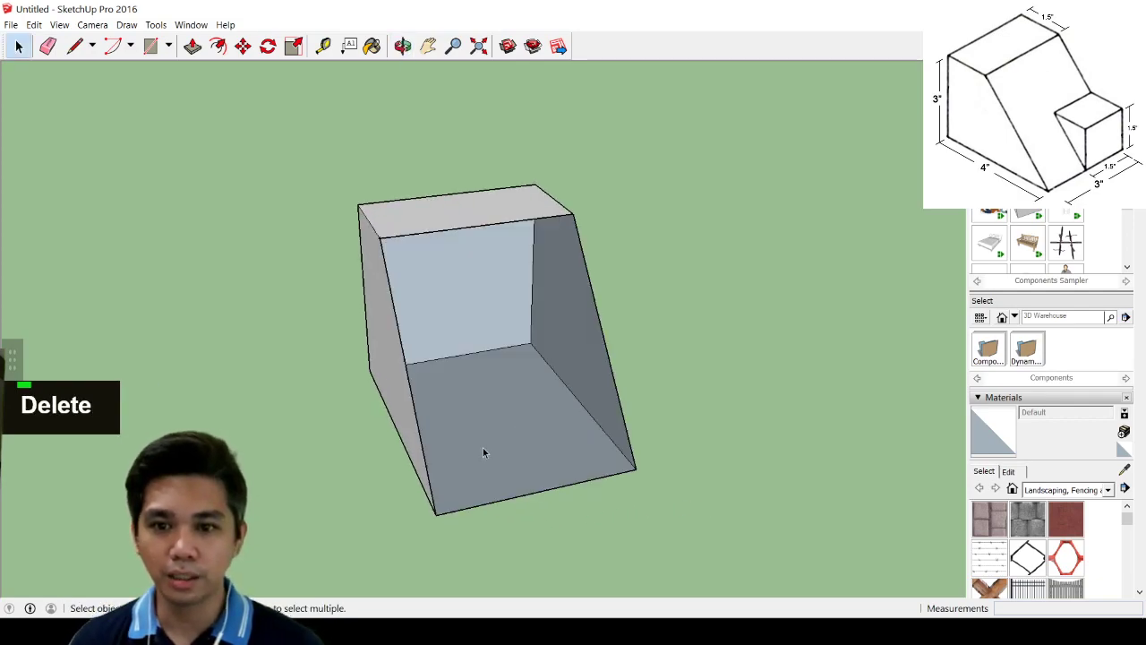
Rebuild the sloped face by drawing a diagonal line between opposite corners of the opening, and erase that diagonal
click(76, 46)
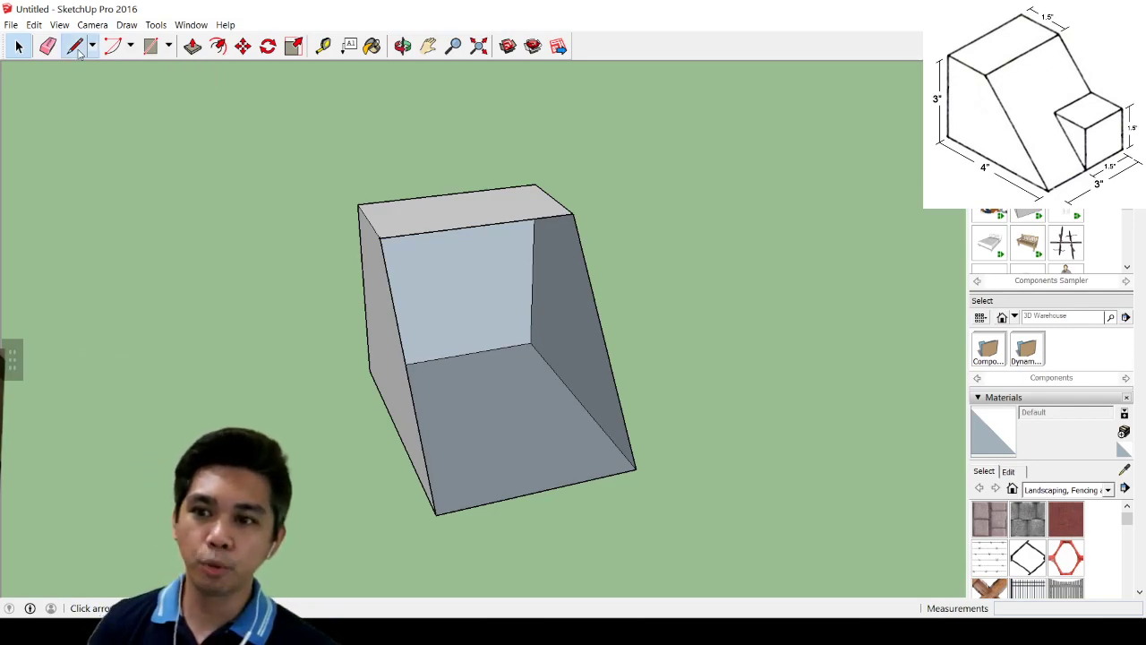
click(573, 213)
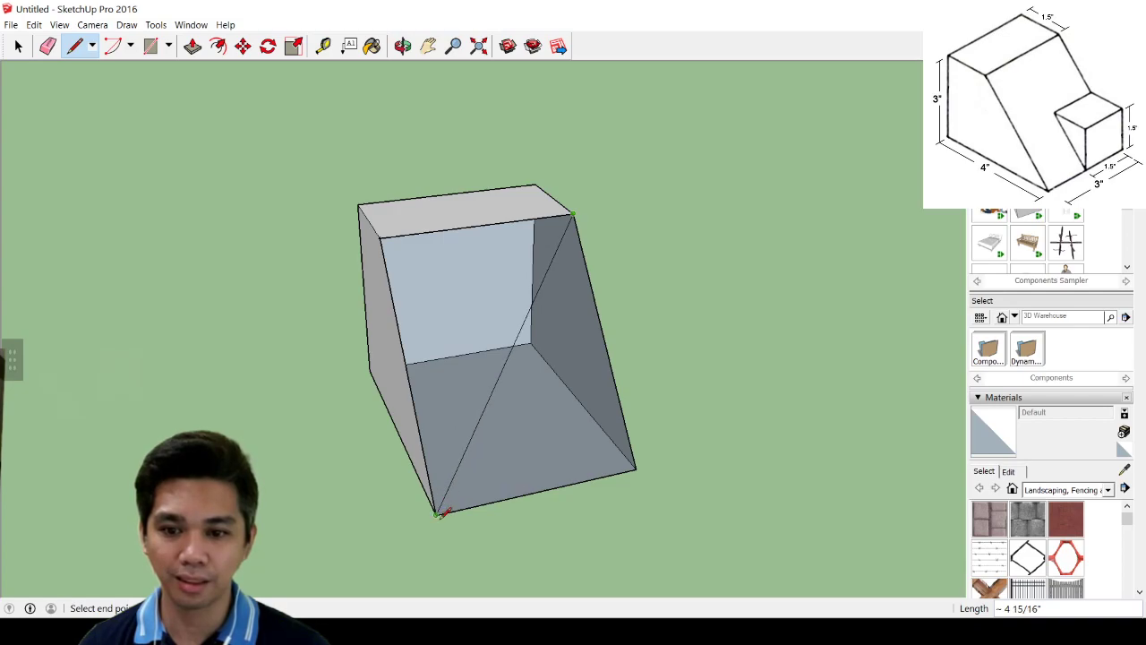
click(436, 513)
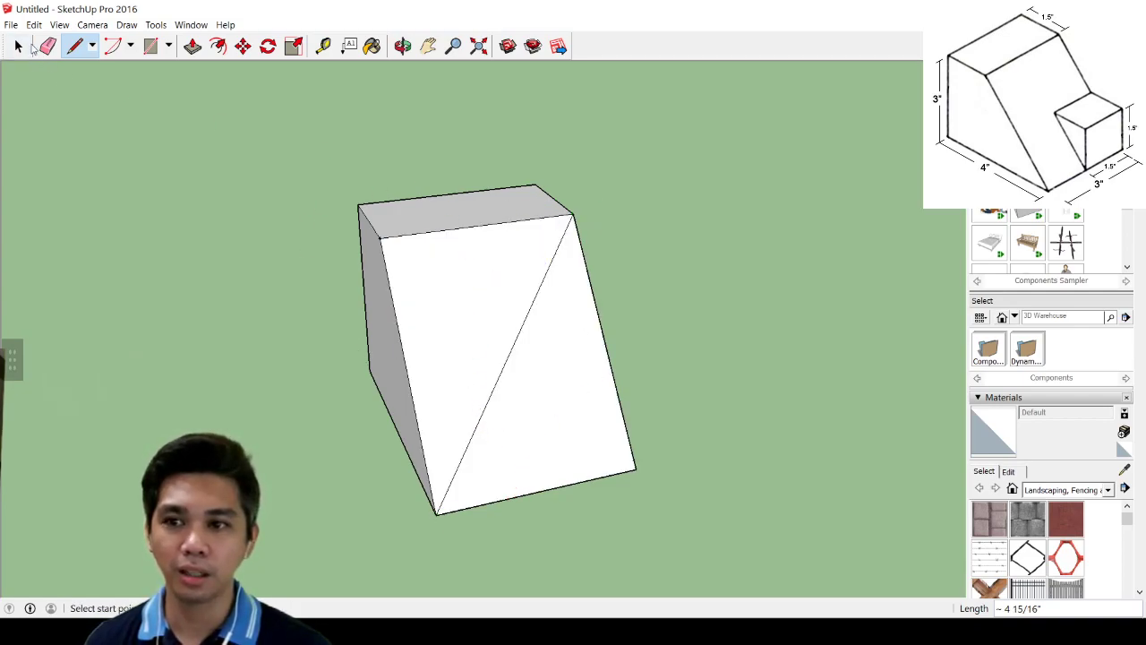
click(48, 46)
click(519, 343)
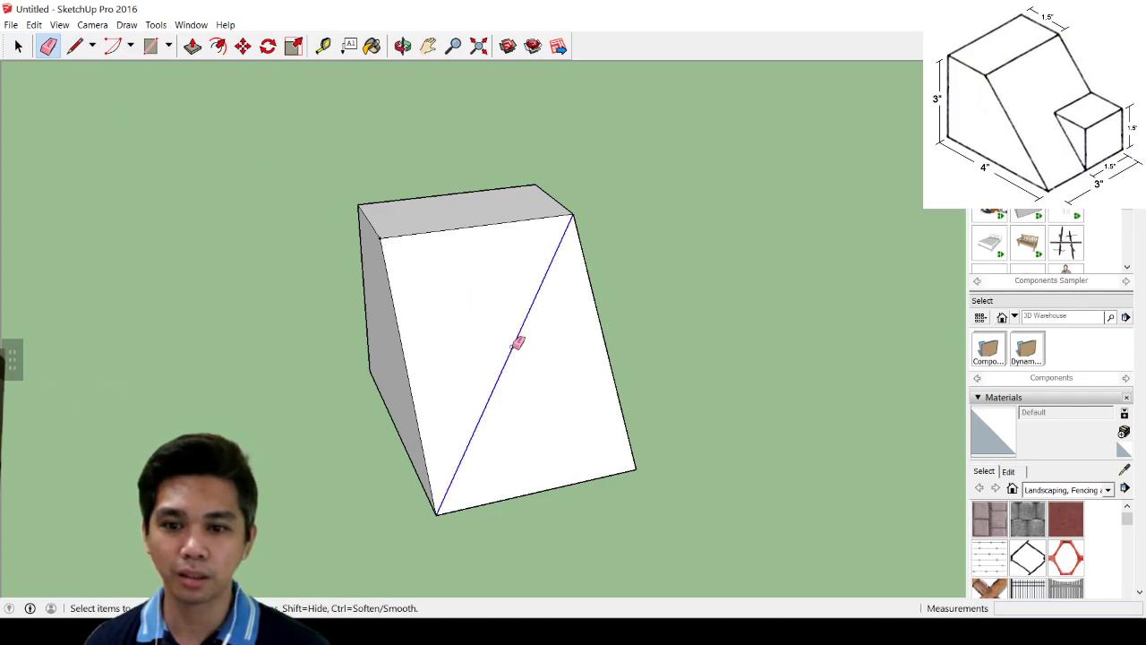
key(space)
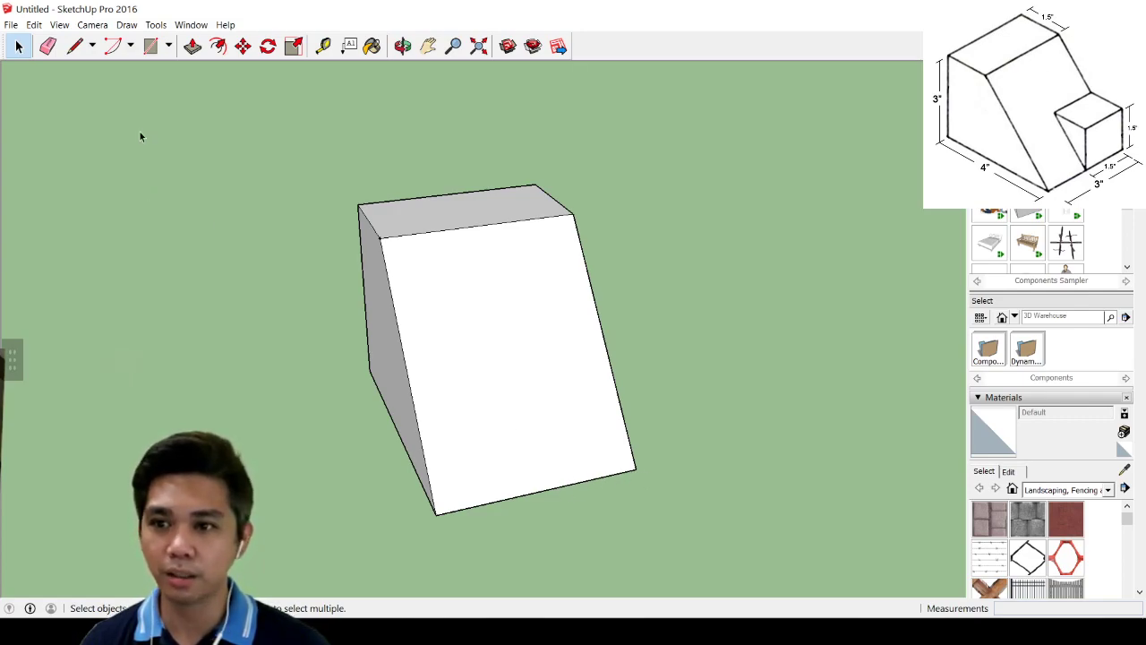
Mark a guide point with the Tape Measure 1.5 inches from the corner along the sloped face's bottom edge
click(323, 46)
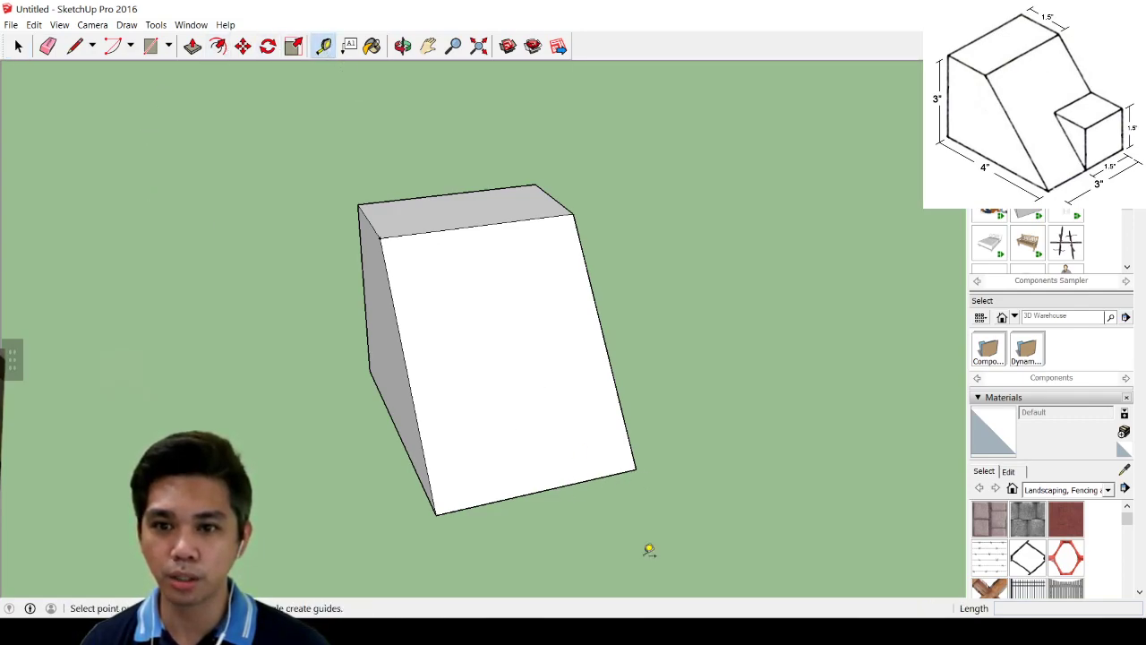
click(636, 467)
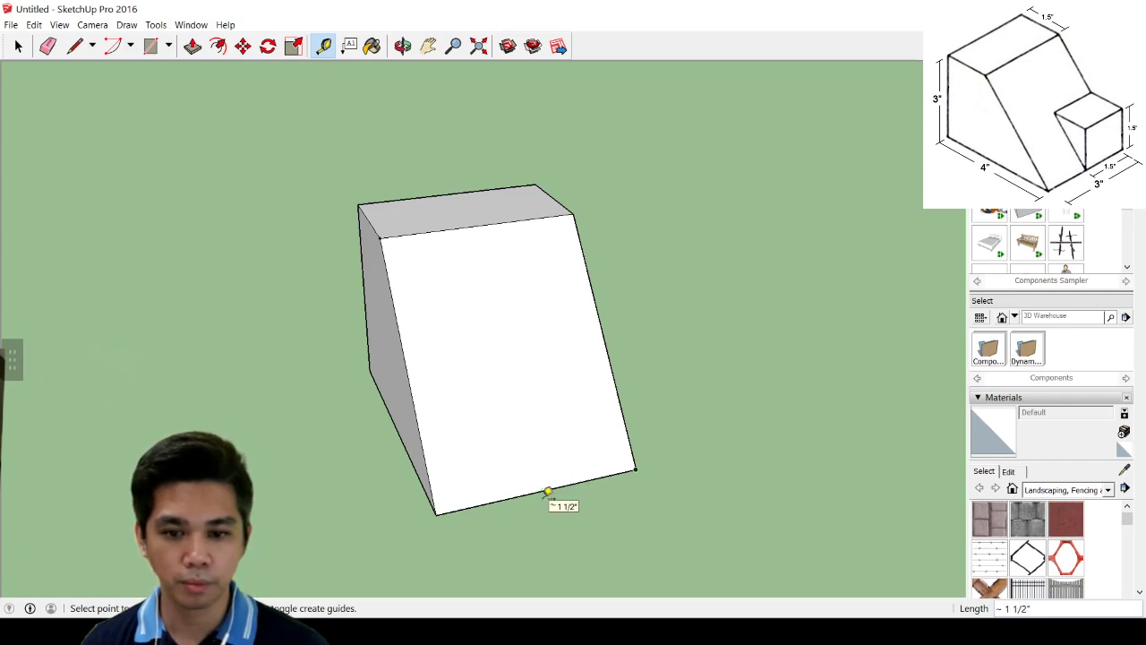
double_click(75, 54)
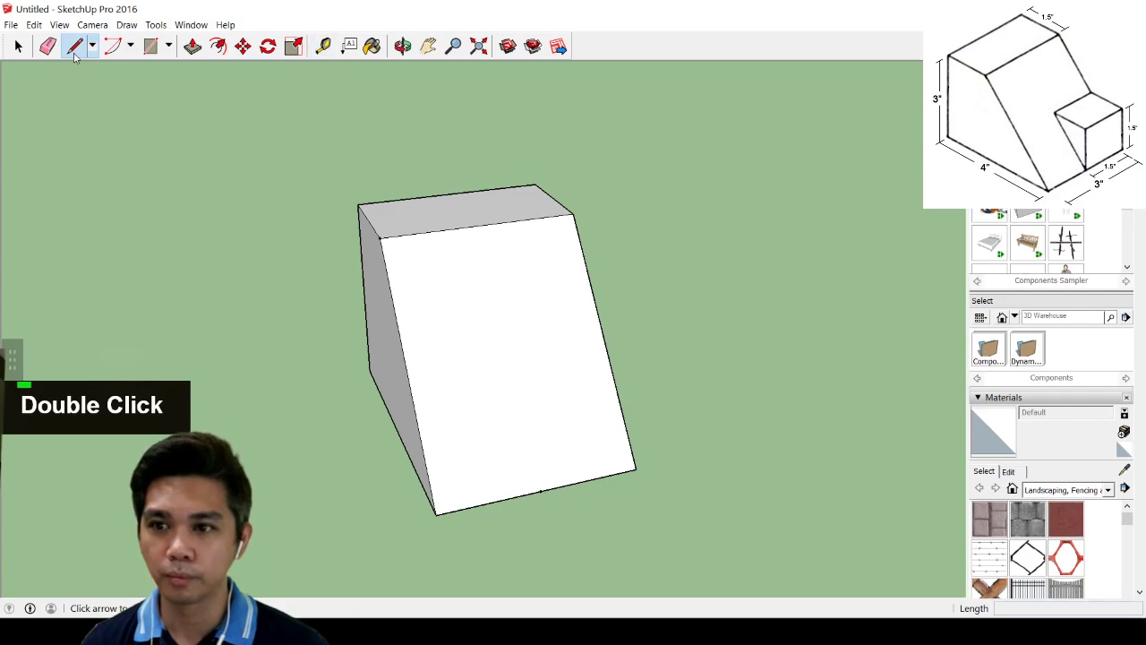
click(540, 491)
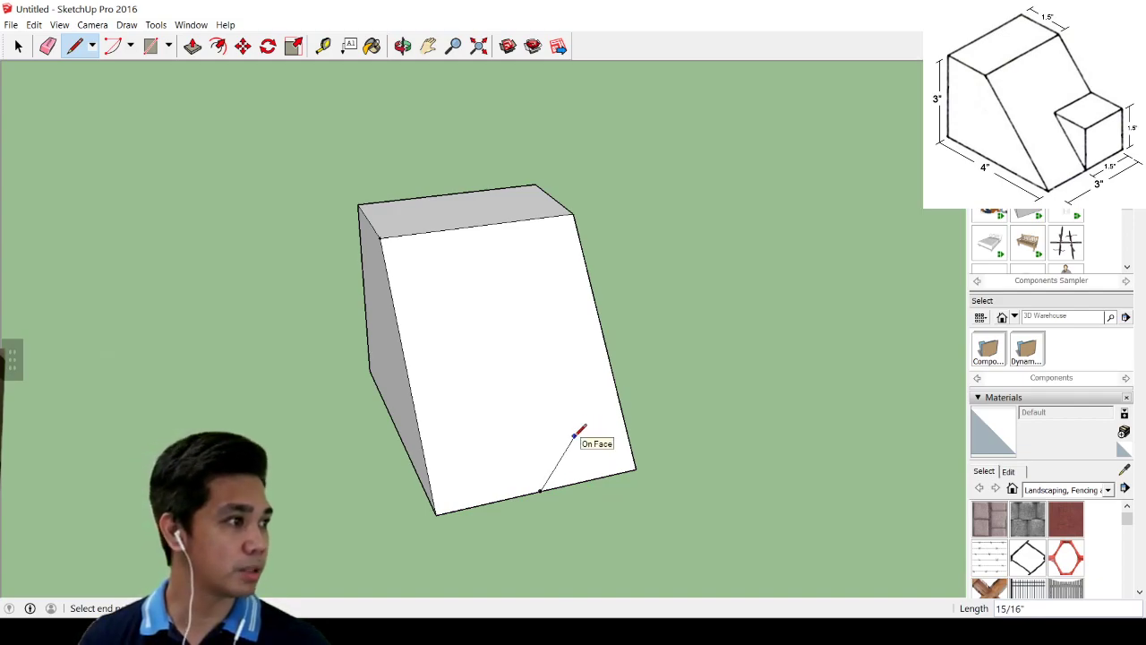
text(1.5)
key(Return)
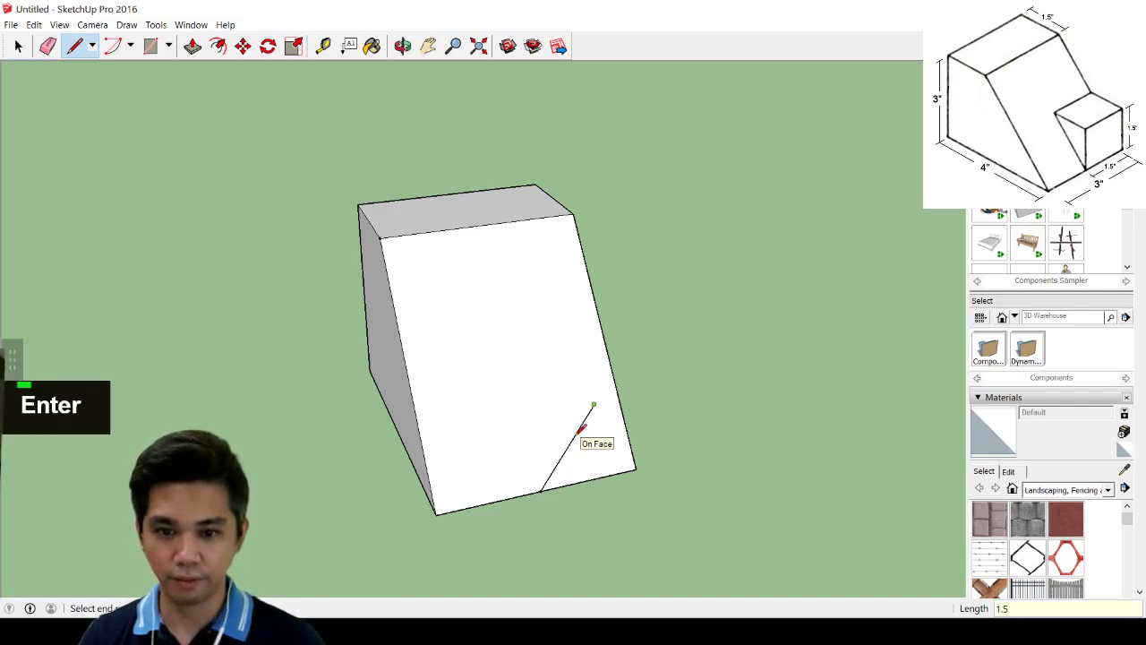
key(ctrl+z)
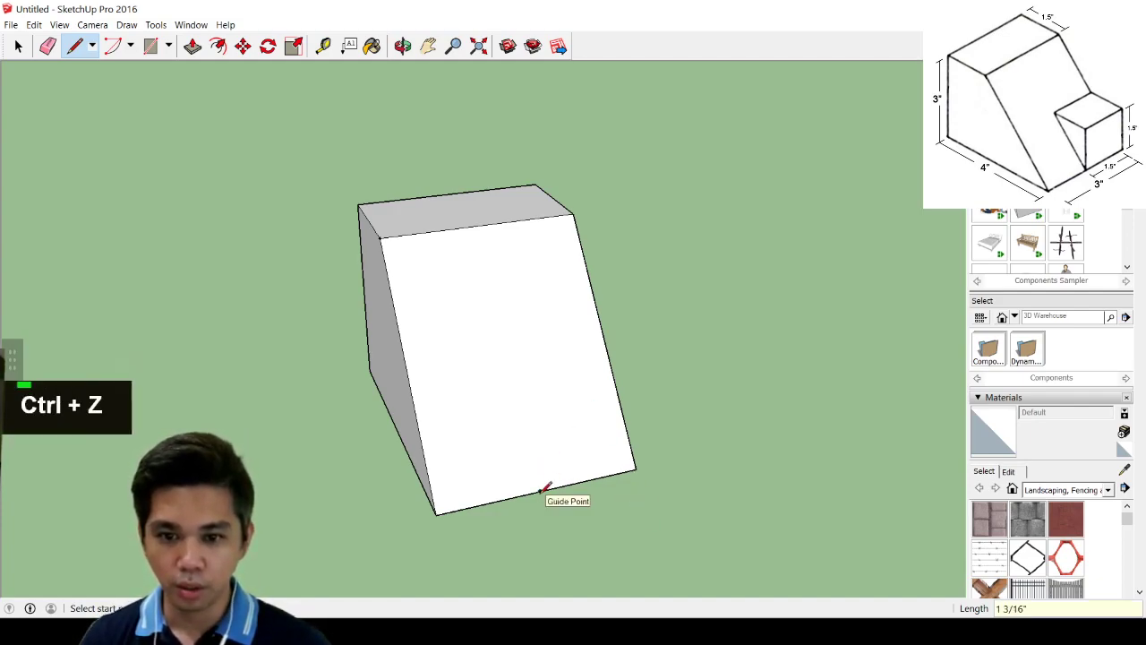
Draw a 1.5-inch vertical line upward from the guide point on the bottom edge, locked to the blue axis
click(541, 490)
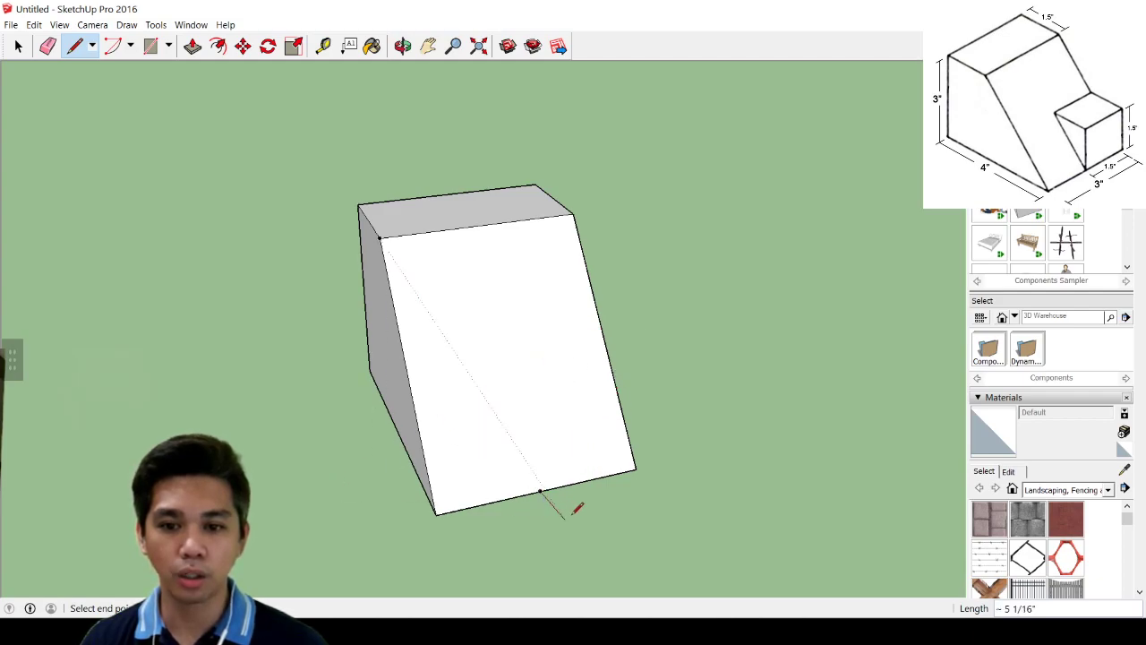
middle_drag(588, 389, 651, 436)
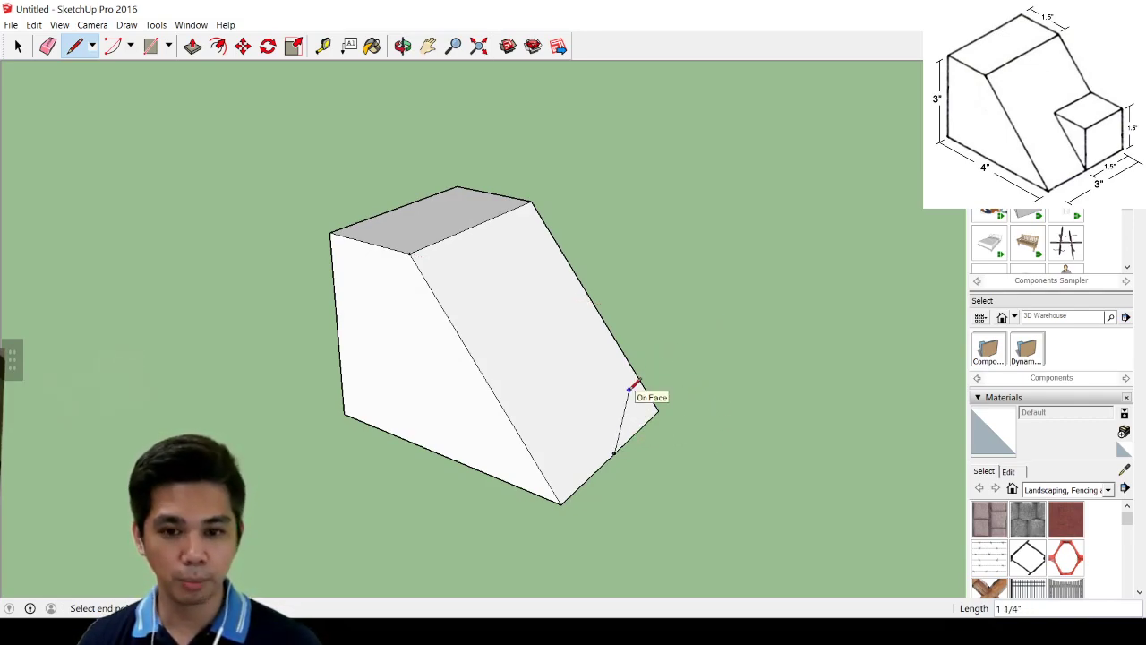
key(Up)
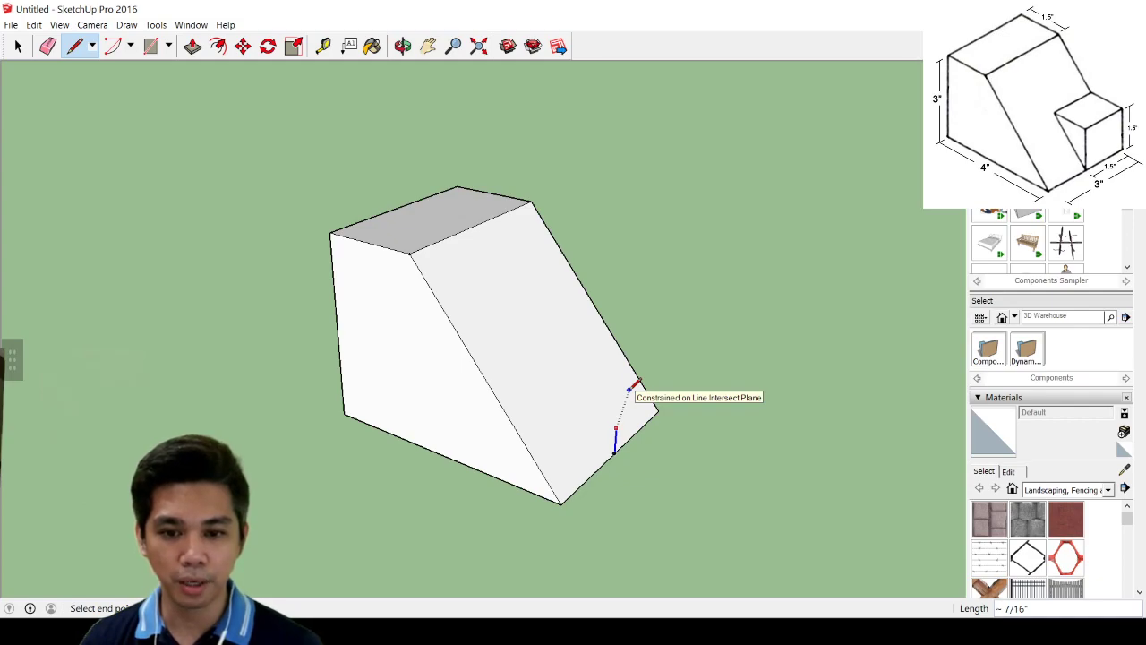
key(Left)
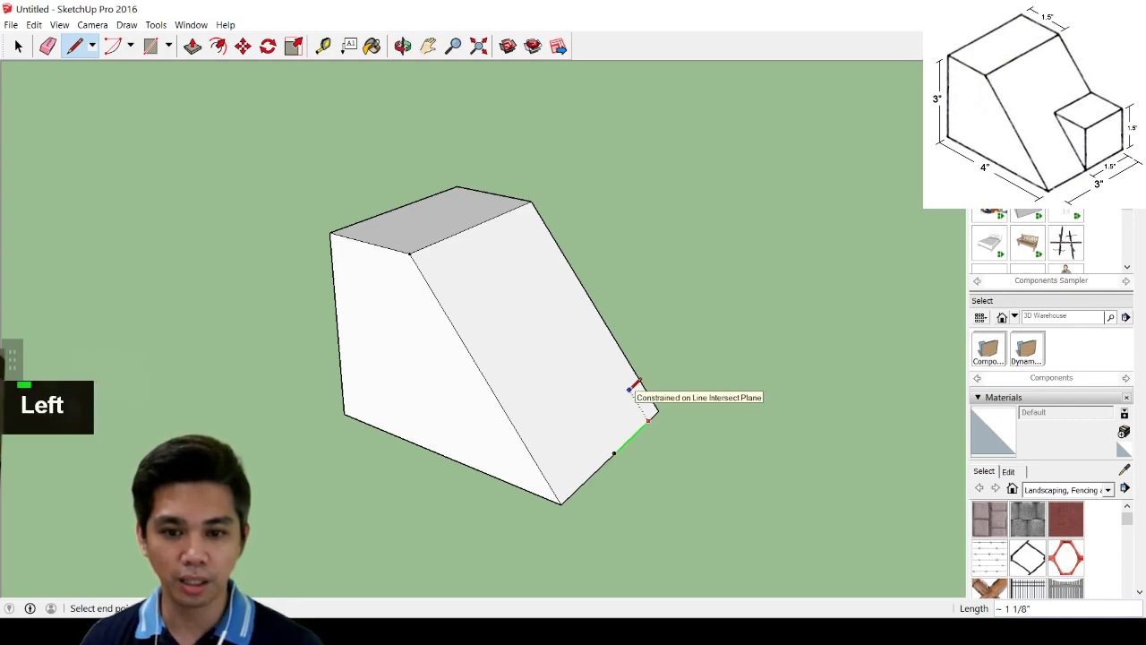
key(Right)
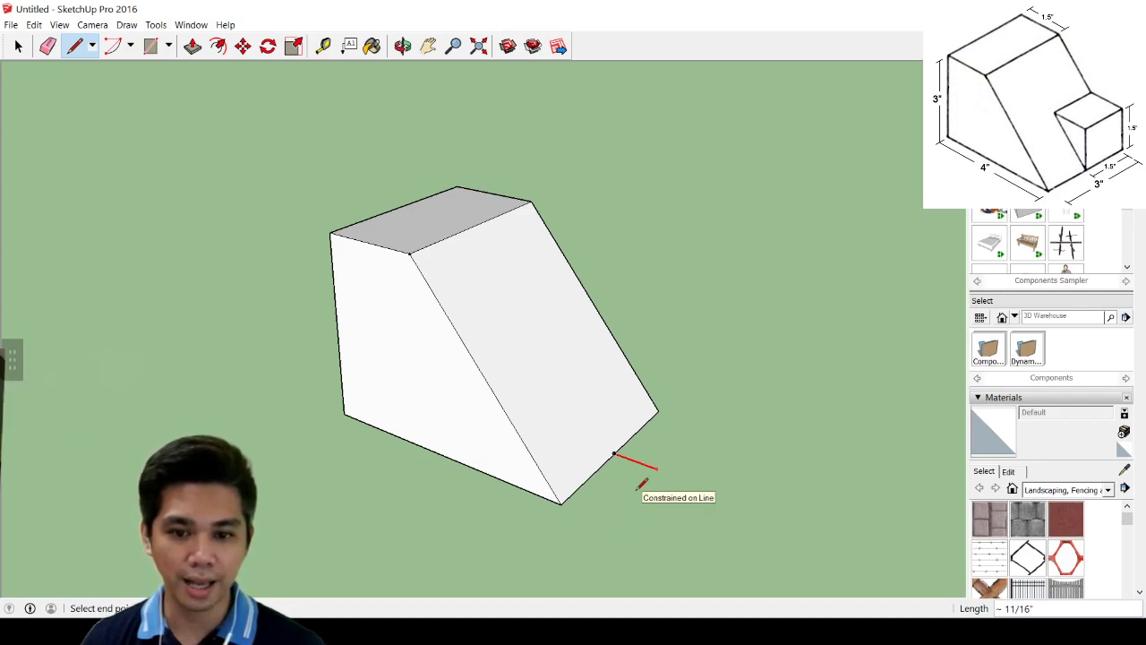
key(Up)
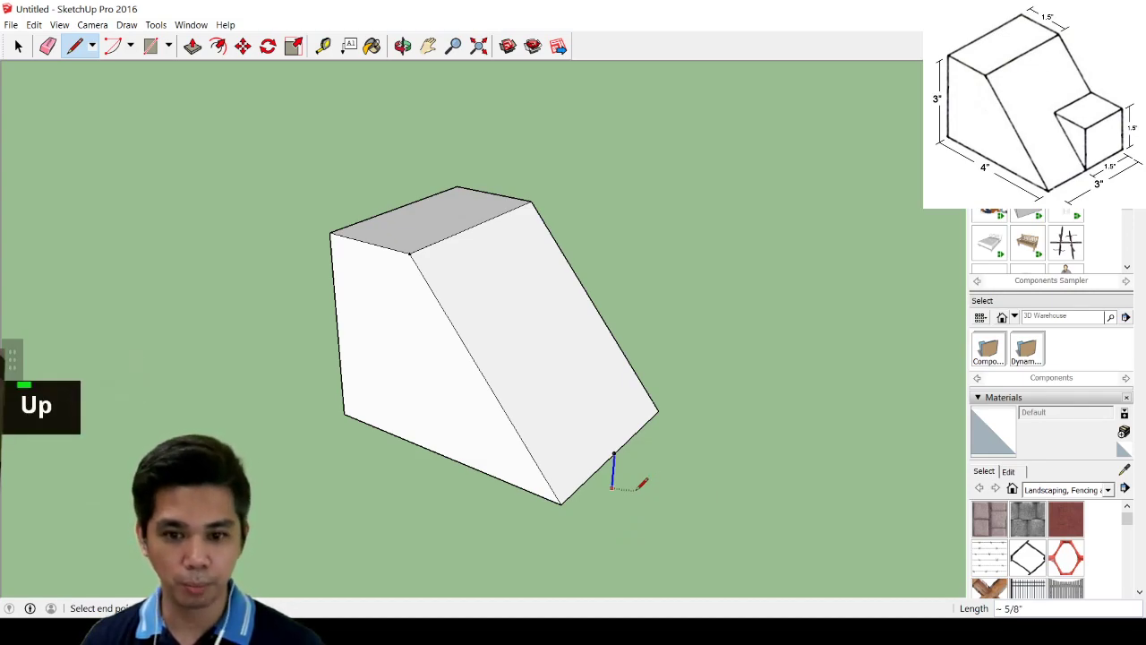
key(Down)
key(Left)
key(Up)
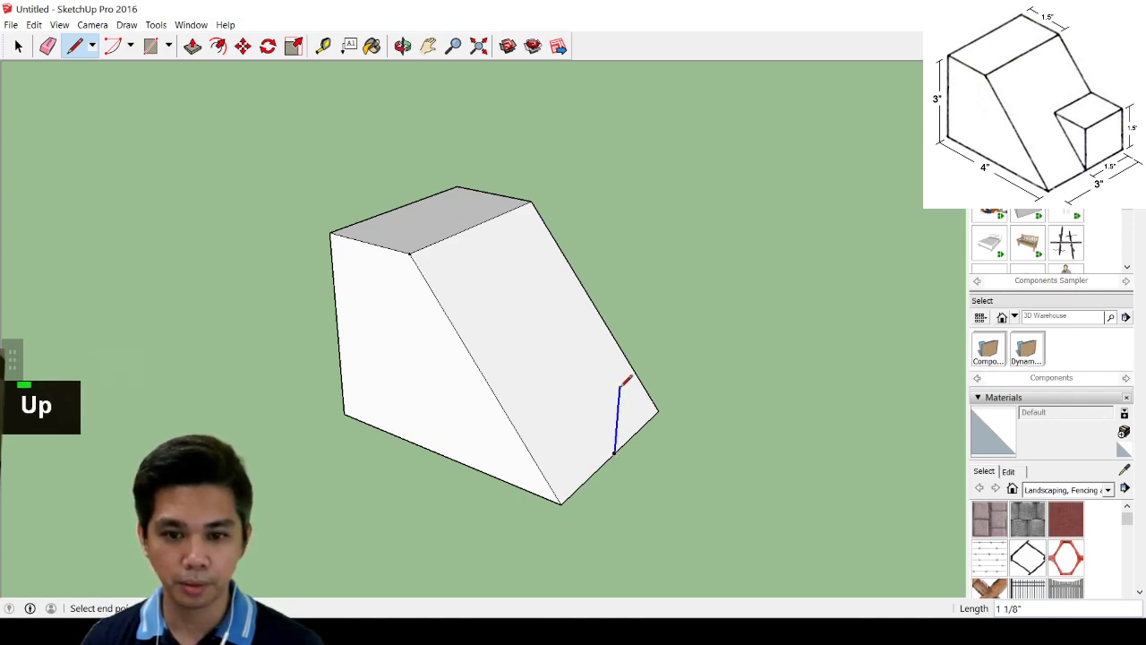
scroll(632, 369, up, 1)
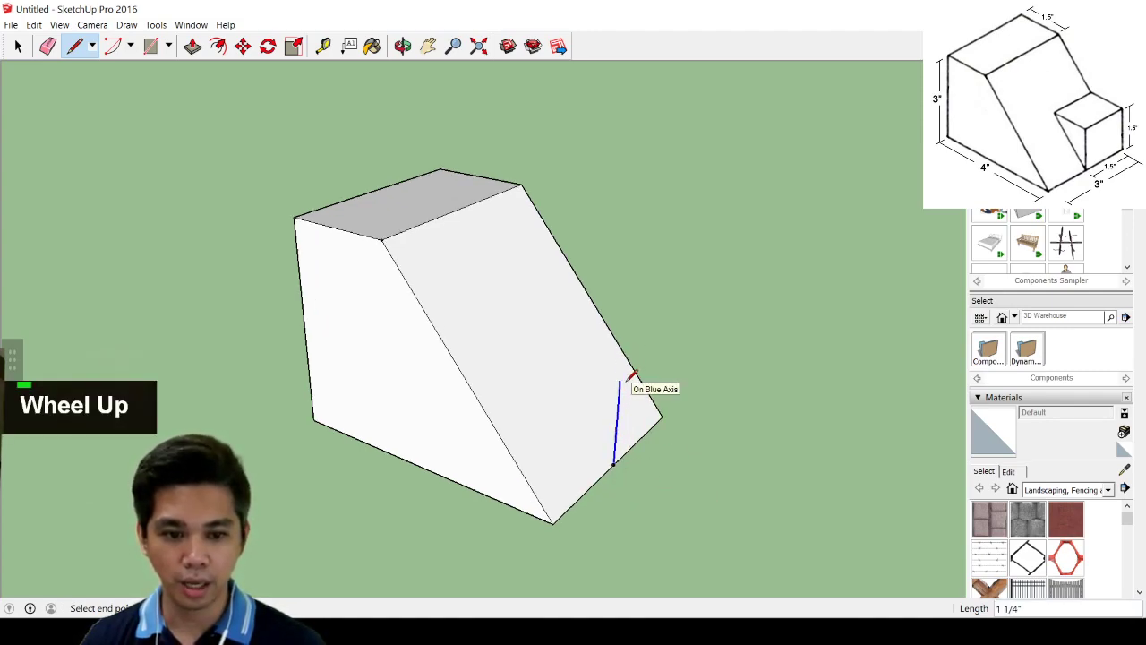
text(1.5)
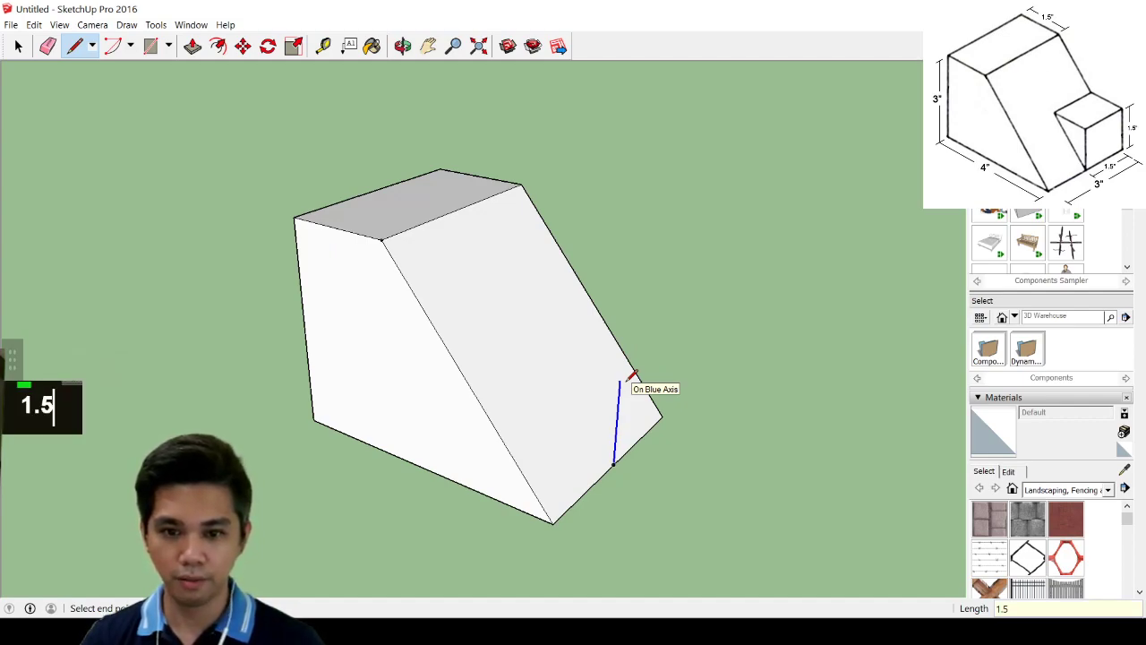
key(Return)
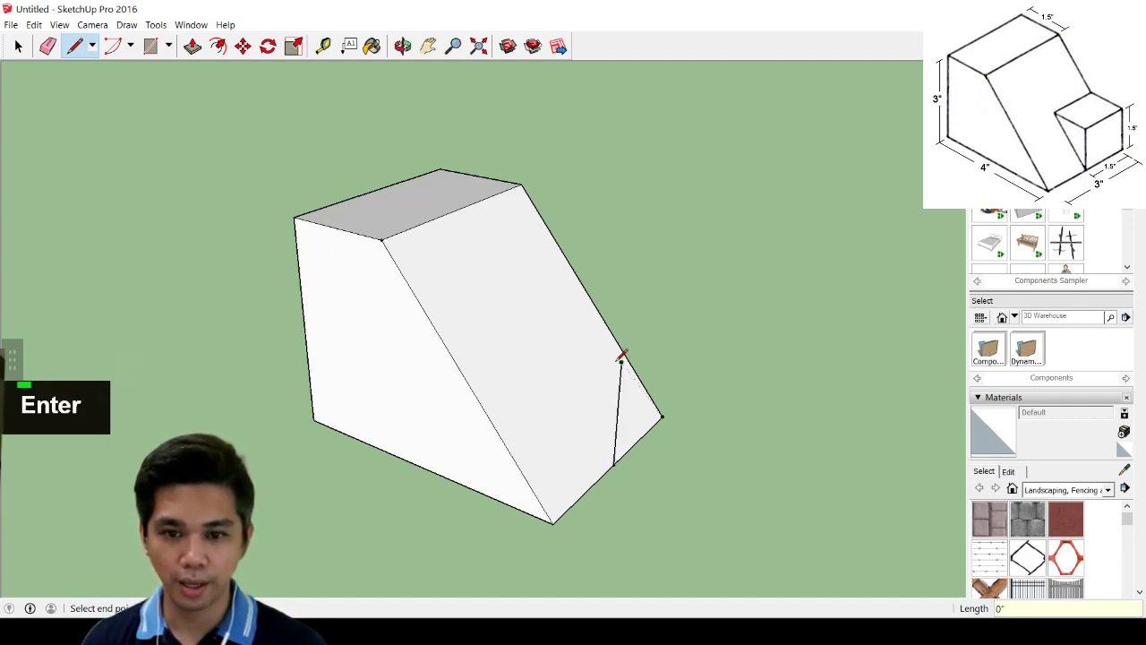
Complete the upright 1.5-inch square with a horizontal line to the point above the bottom corner and a vertical line down to that corner
mouse_move(744, 353)
middle_down()
mouse_move(545, 346)
mouse_move(446, 359)
middle_up()
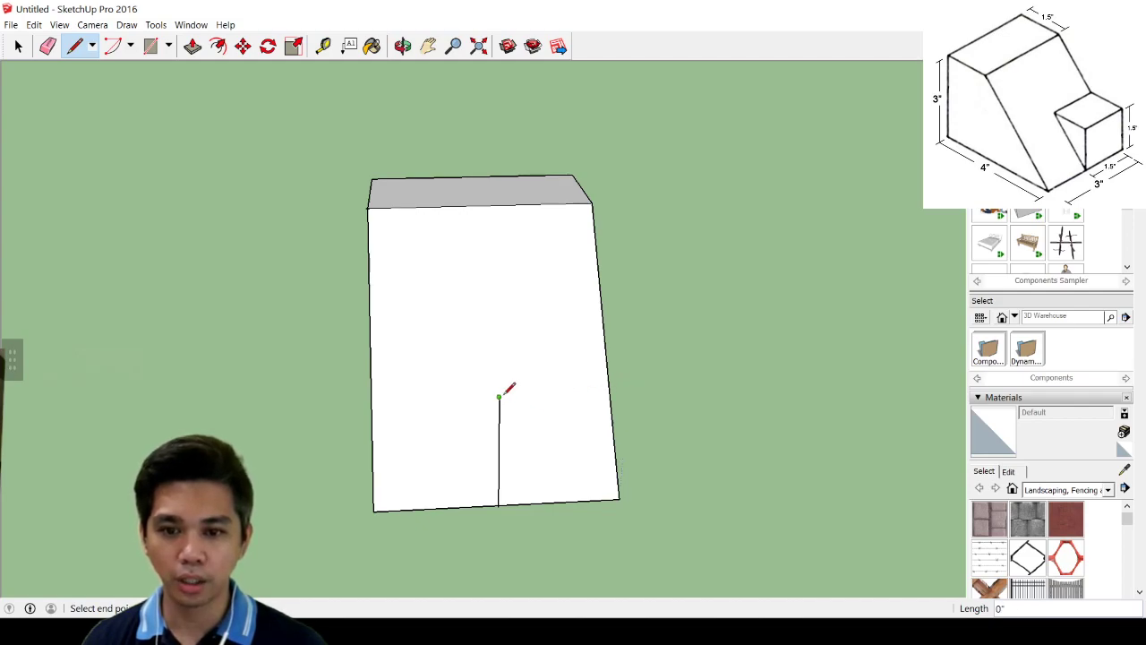
click(611, 396)
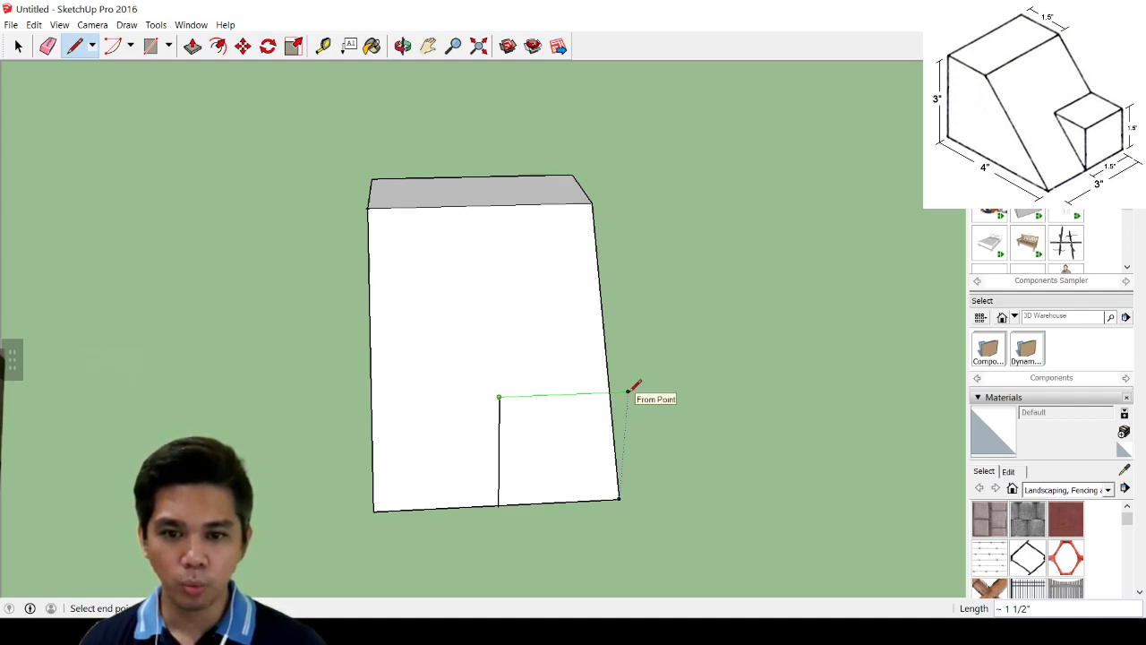
scroll(628, 391, up, 6)
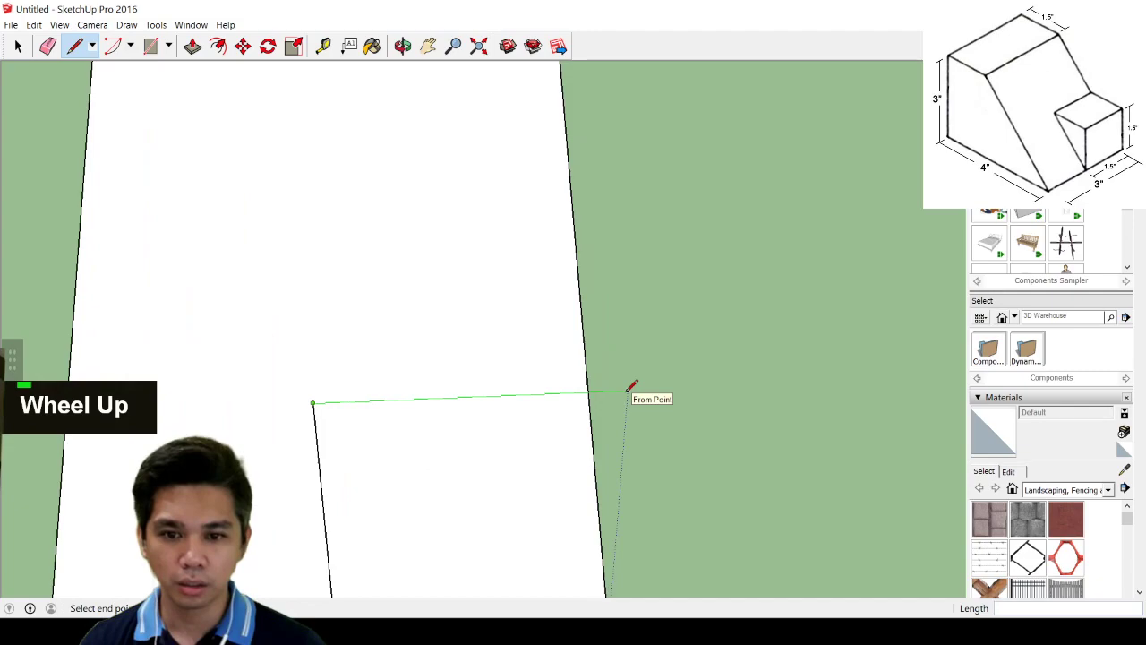
scroll(629, 391, down, 3)
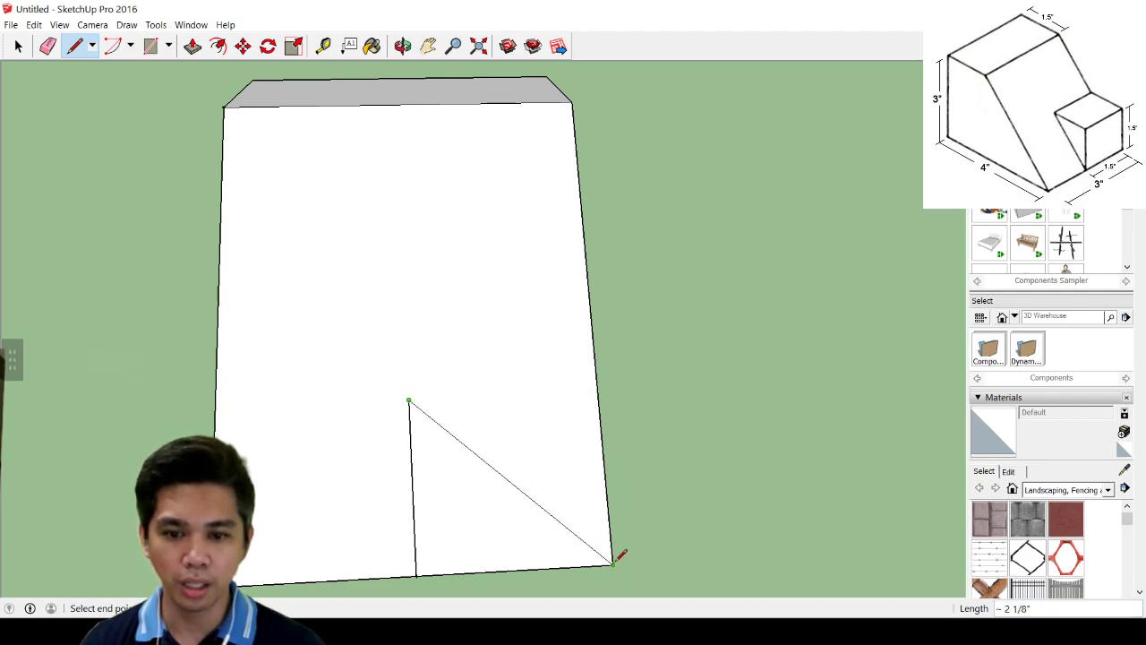
click(627, 390)
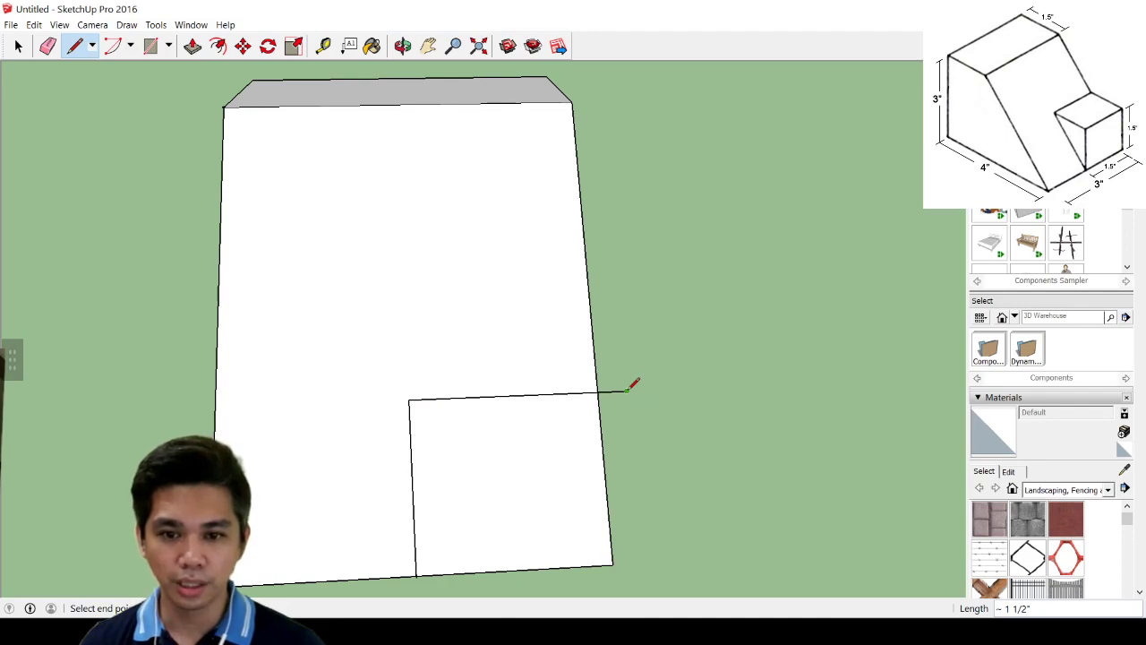
click(613, 565)
Draw a 1 1/4-inch horizontal line from the upright square's outer top corner back to the sloped face's side edge
middle_drag(815, 533, 328, 451)
middle_drag(310, 380, 336, 538)
mouse_move(354, 495)
middle_down()
mouse_move(499, 469)
mouse_move(496, 439)
middle_up()
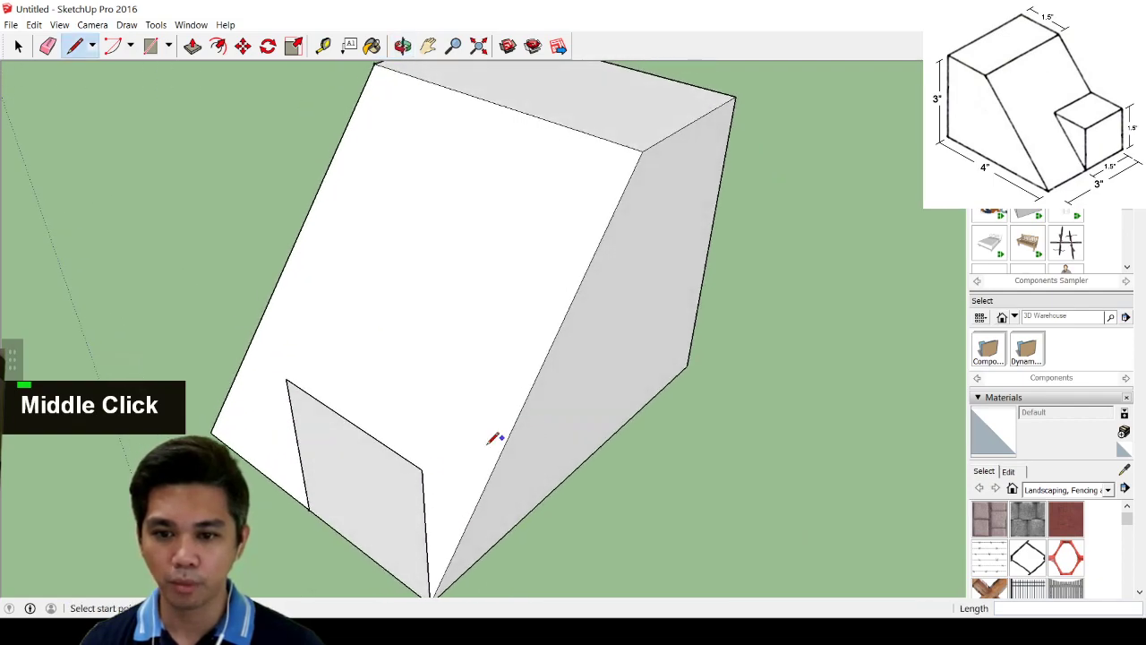
click(423, 466)
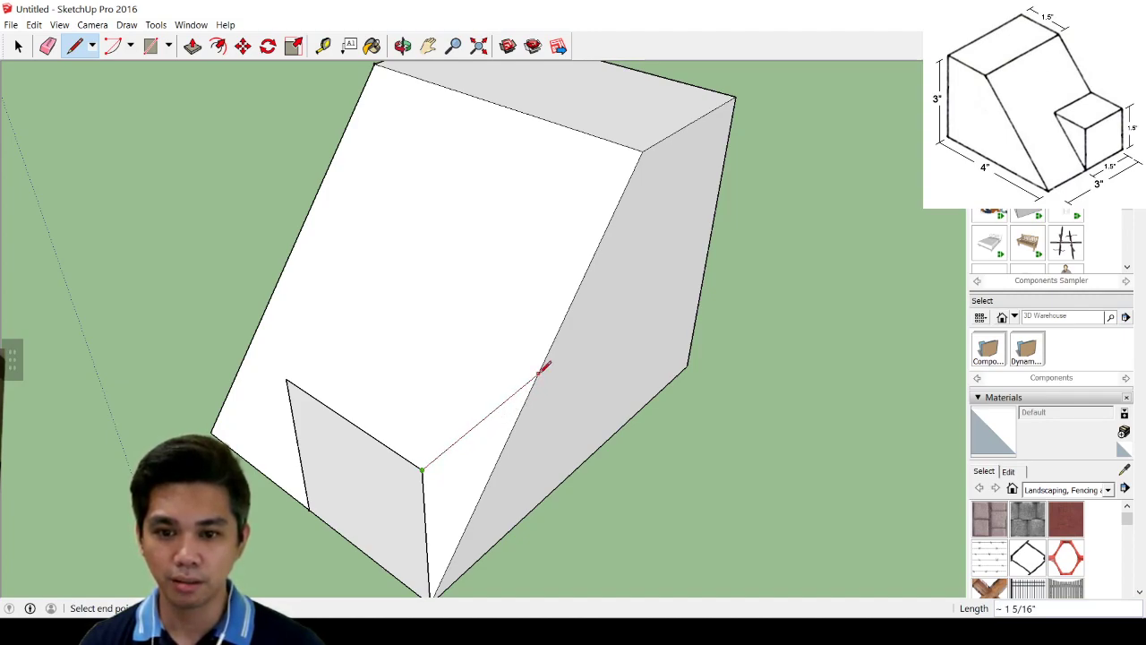
click(535, 381)
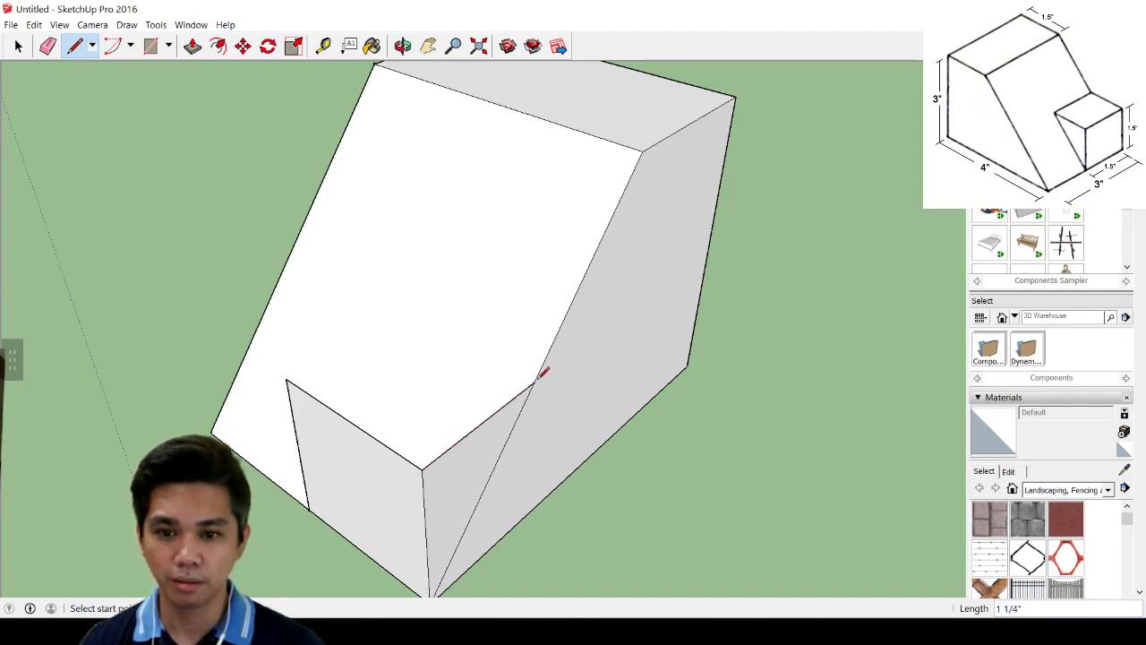
Complete the projecting block's top face with a line from the square's inner top corner to the slope and across to the side-edge point
click(288, 378)
click(408, 315)
click(535, 382)
Close the projecting block's triangular side with a line on the slope from the square's inner bottom corner to the top face's back corner
middle_drag(442, 403, 793, 361)
middle_drag(598, 380, 675, 412)
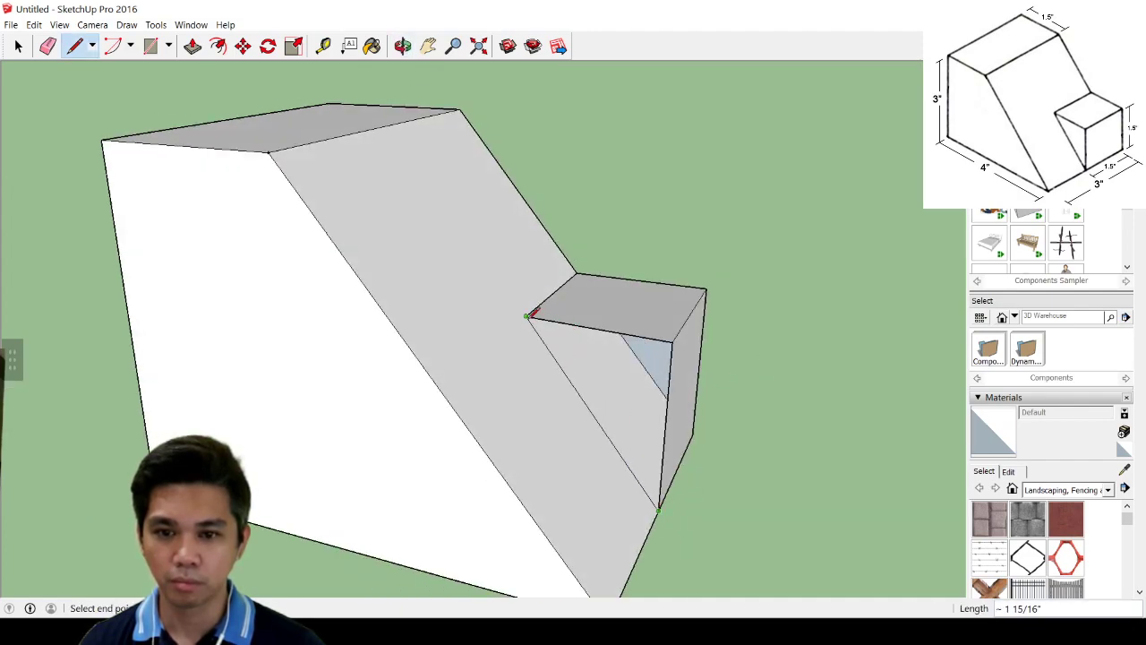
click(529, 316)
scroll(784, 480, down, 3)
middle_drag(784, 481, 708, 415)
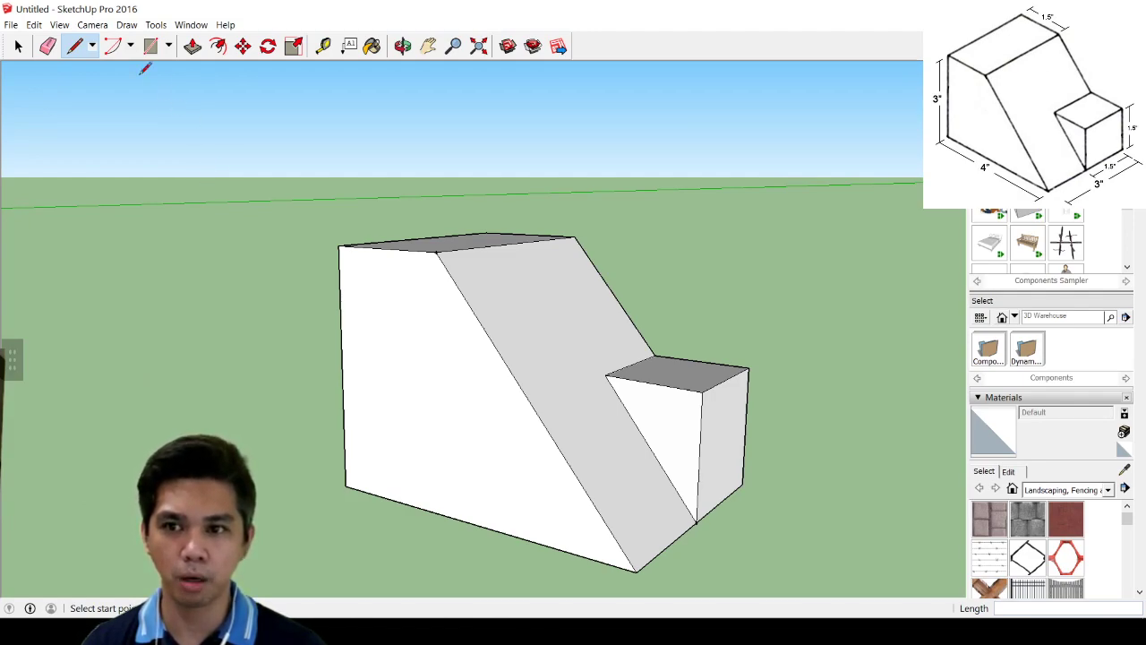
click(18, 46)
middle_drag(246, 286, 309, 396)
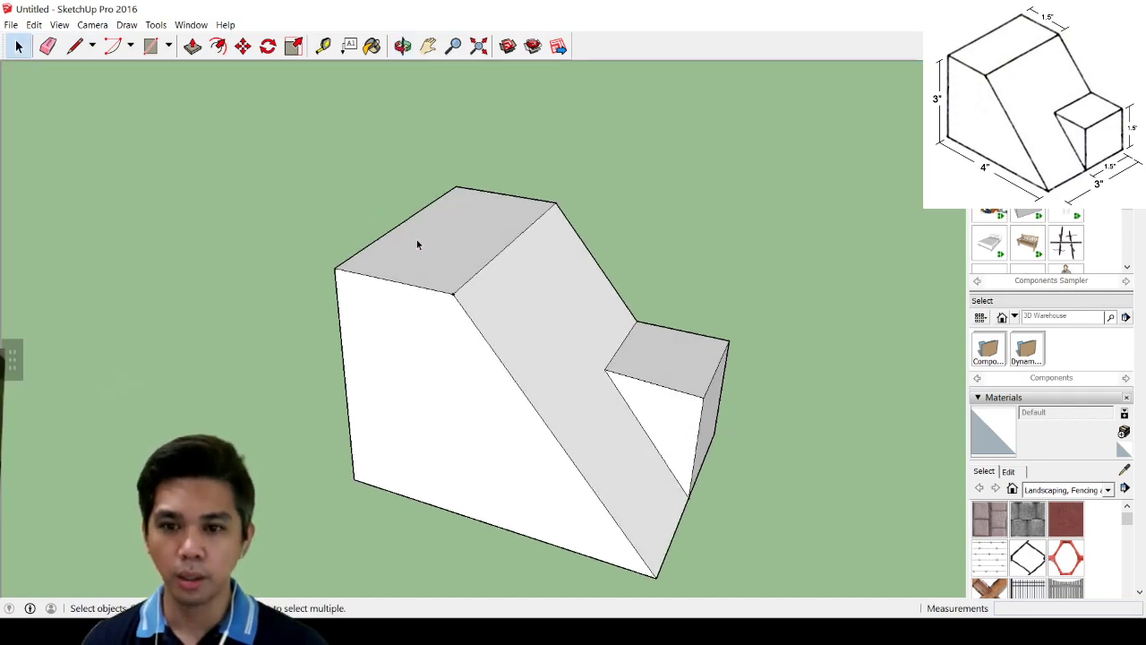
scroll(437, 231, down, 3)
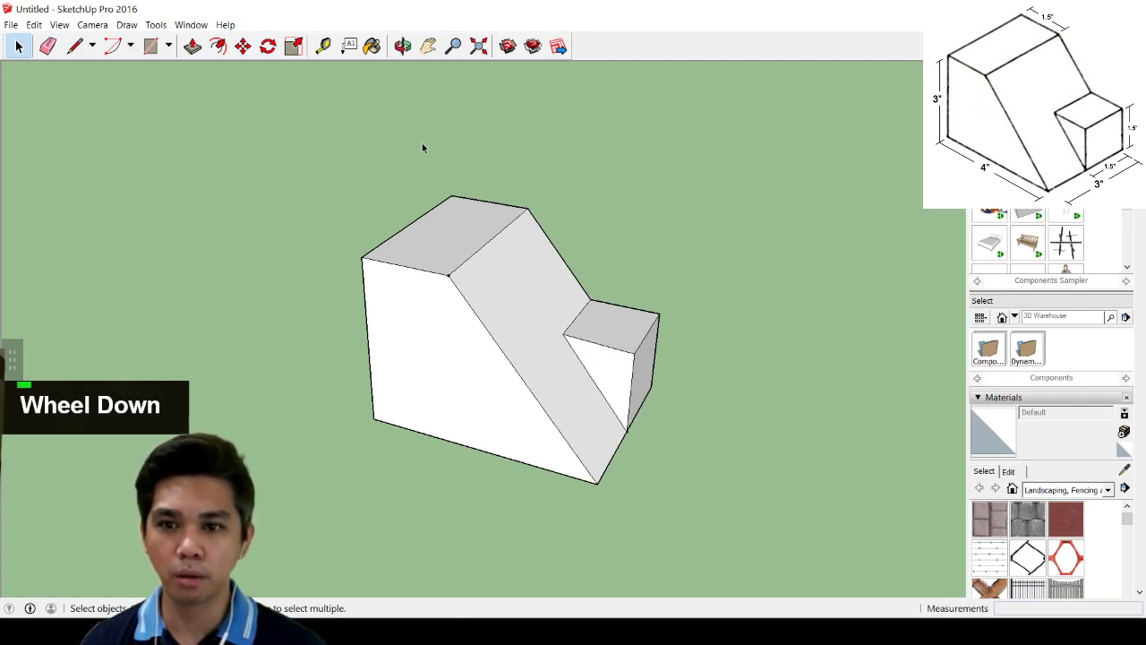
key(m)
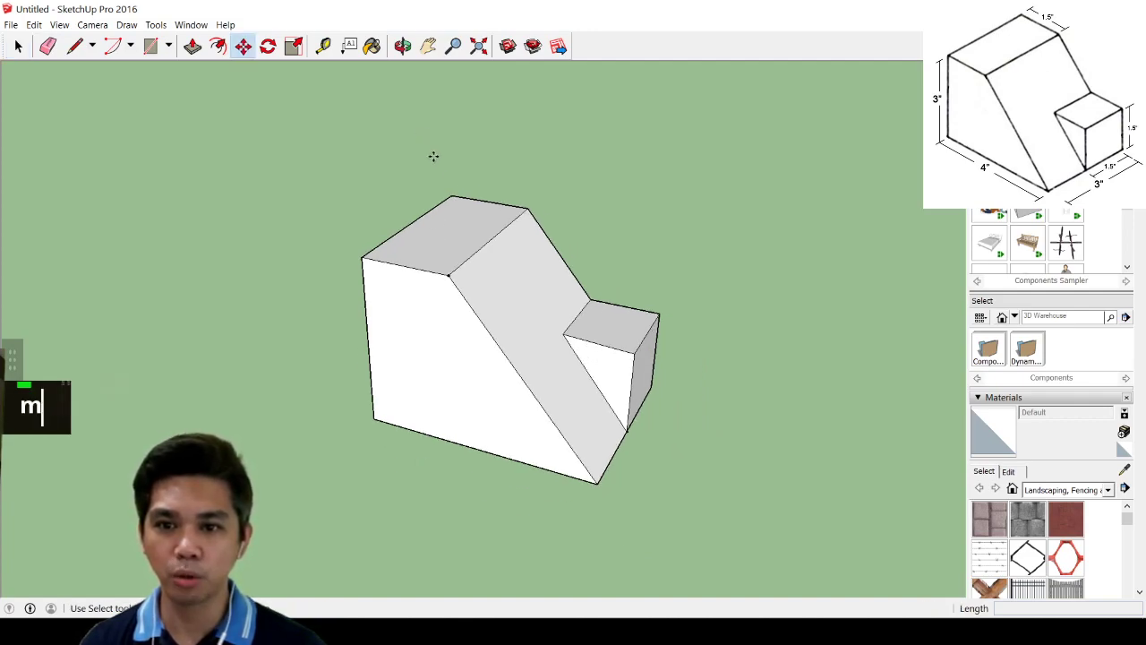
click(445, 225)
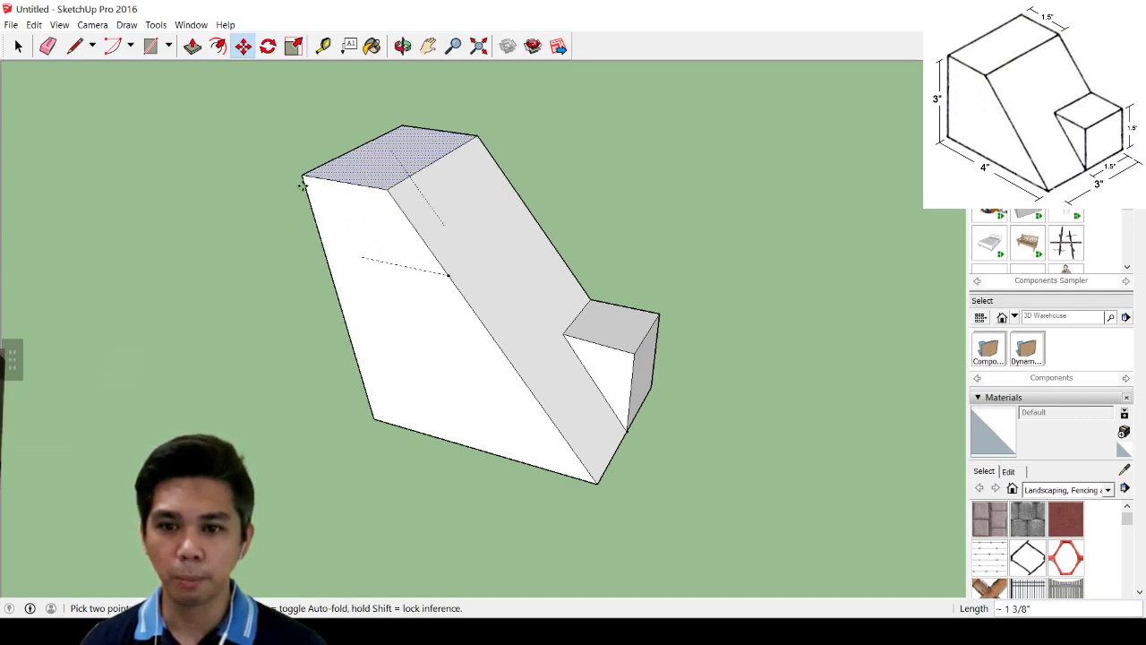
key(Escape)
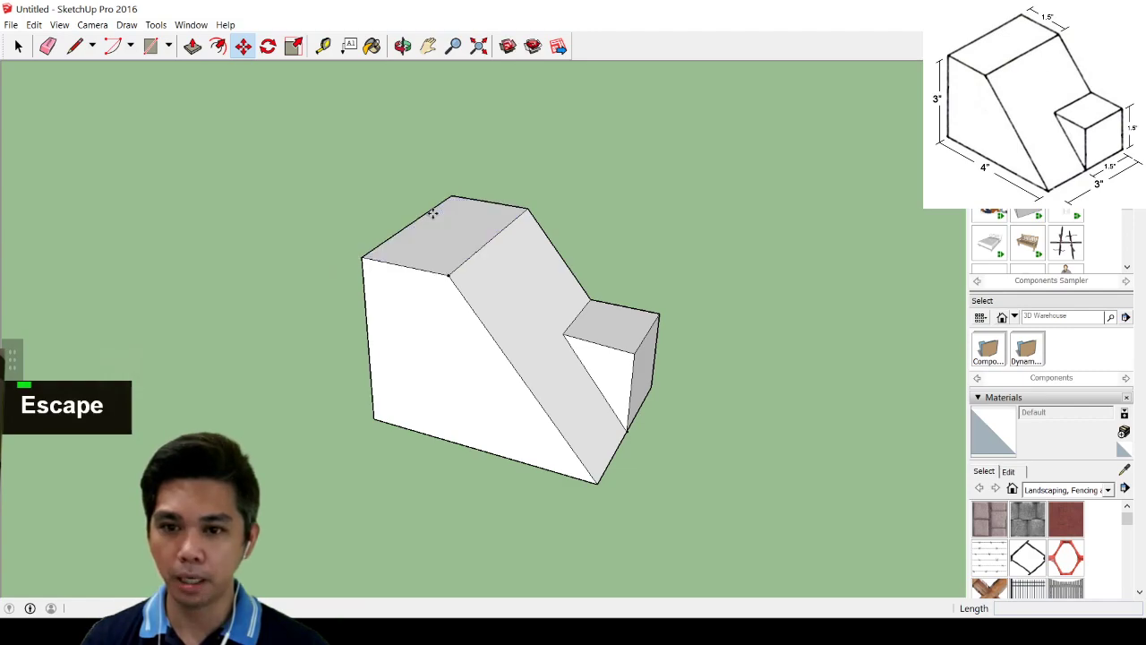
Select the whole model and move it 2 inches along the green axis
click(18, 46)
drag(274, 158, 864, 594)
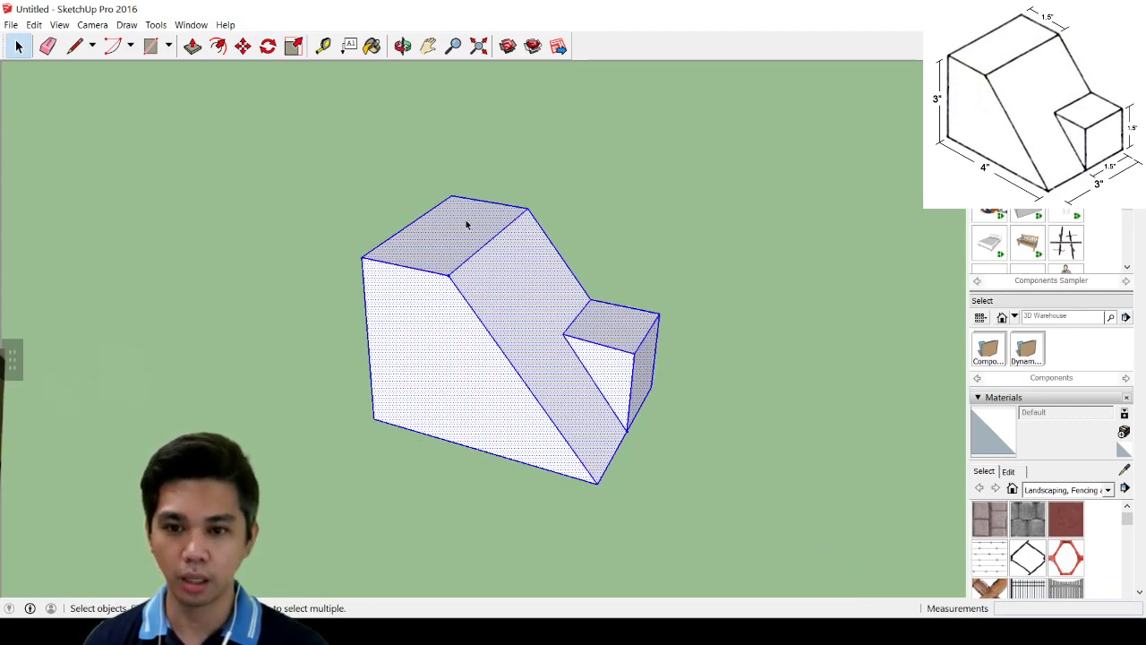
key(m)
click(496, 248)
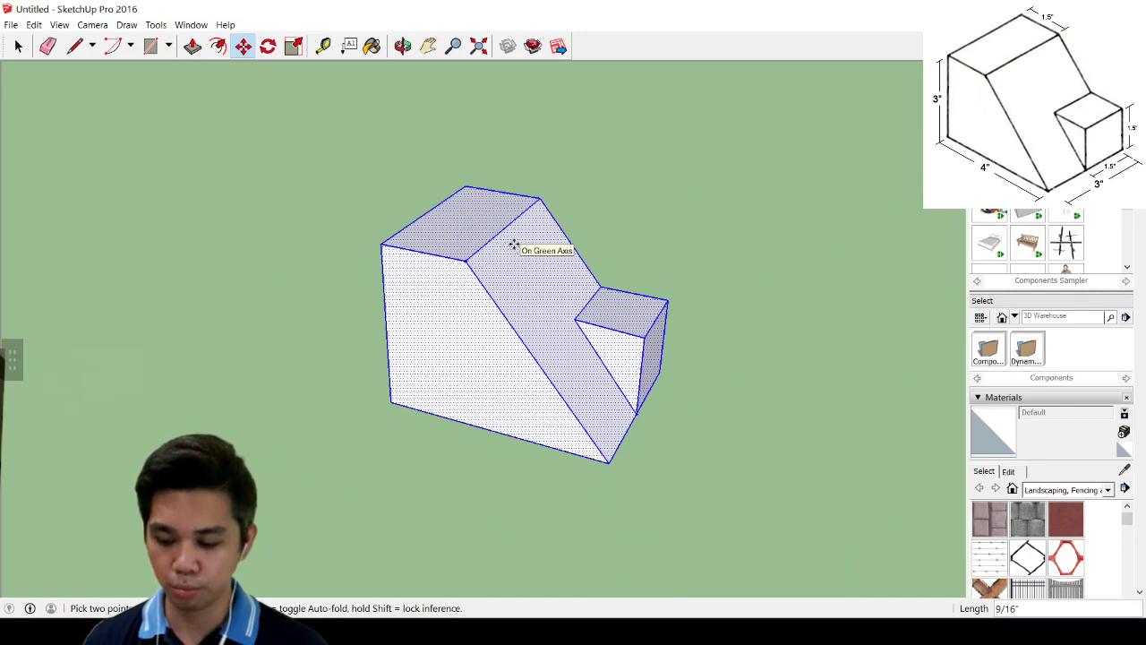
text(2)
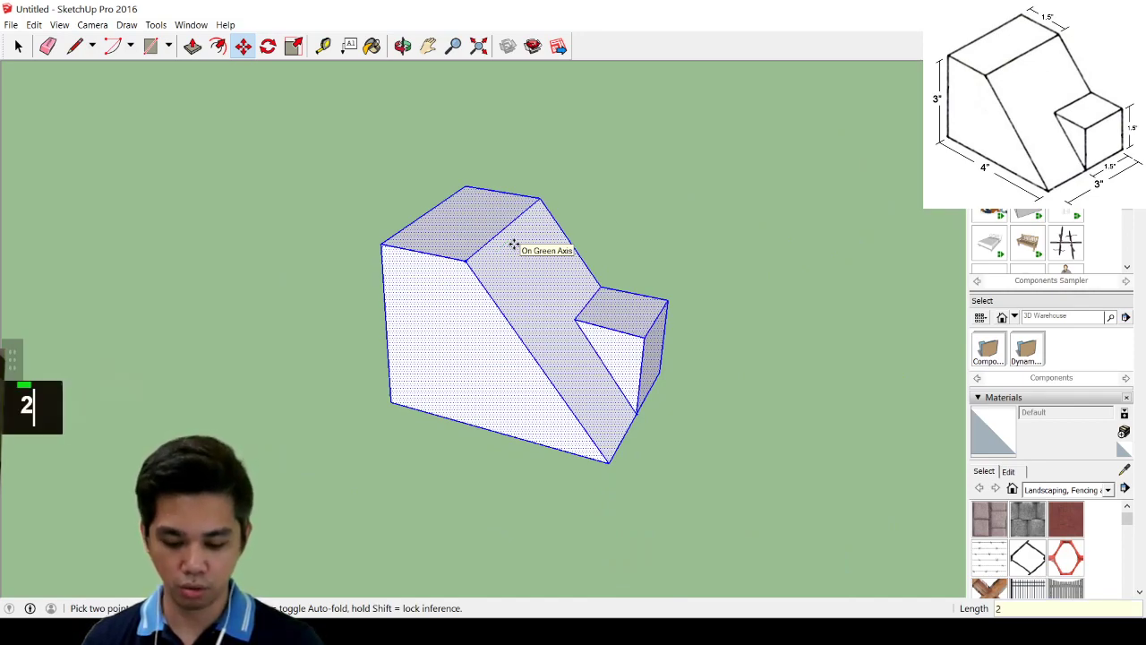
key(Return)
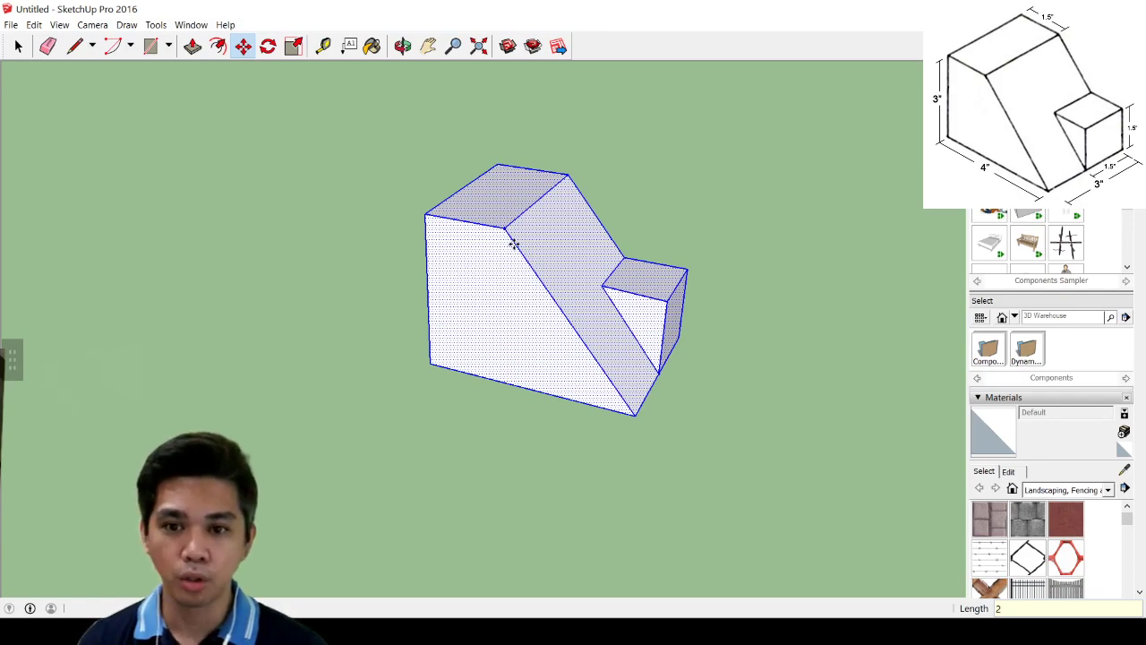
Try to move the whole model another 10 inches, and undo that move
click(556, 313)
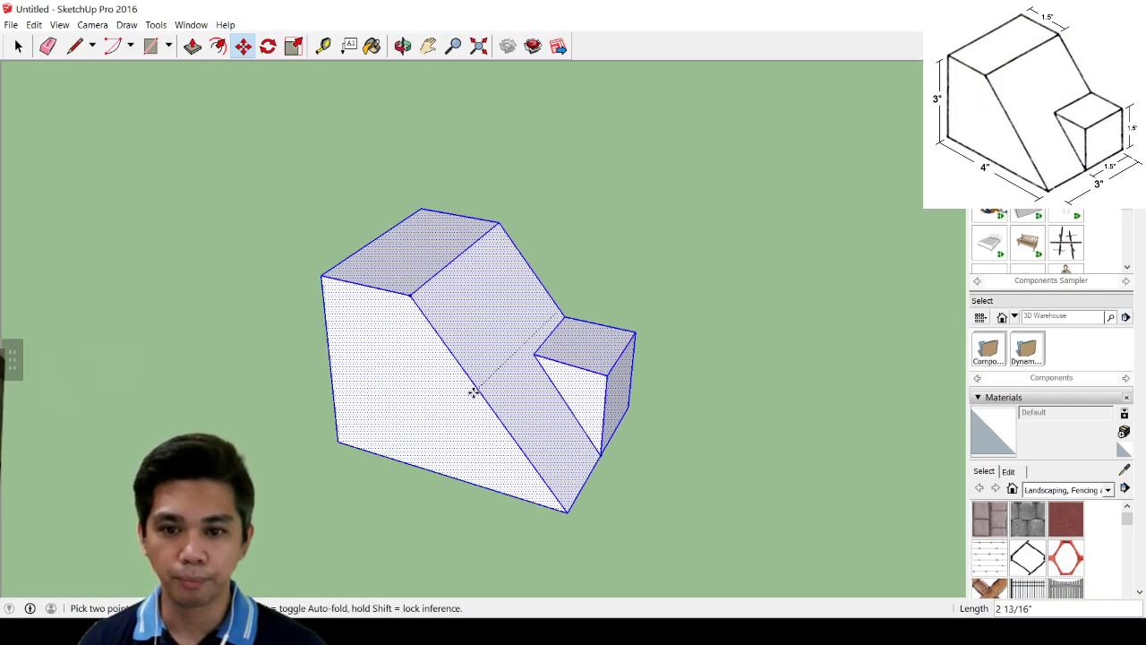
text(10)
key(Return)
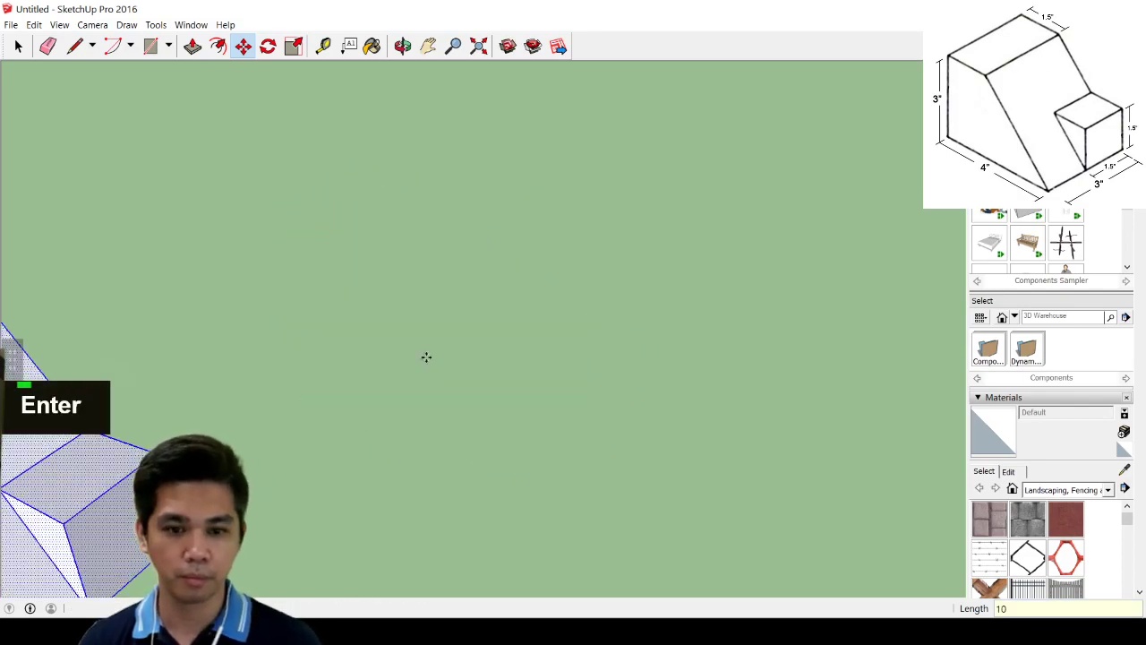
key(ctrl+z)
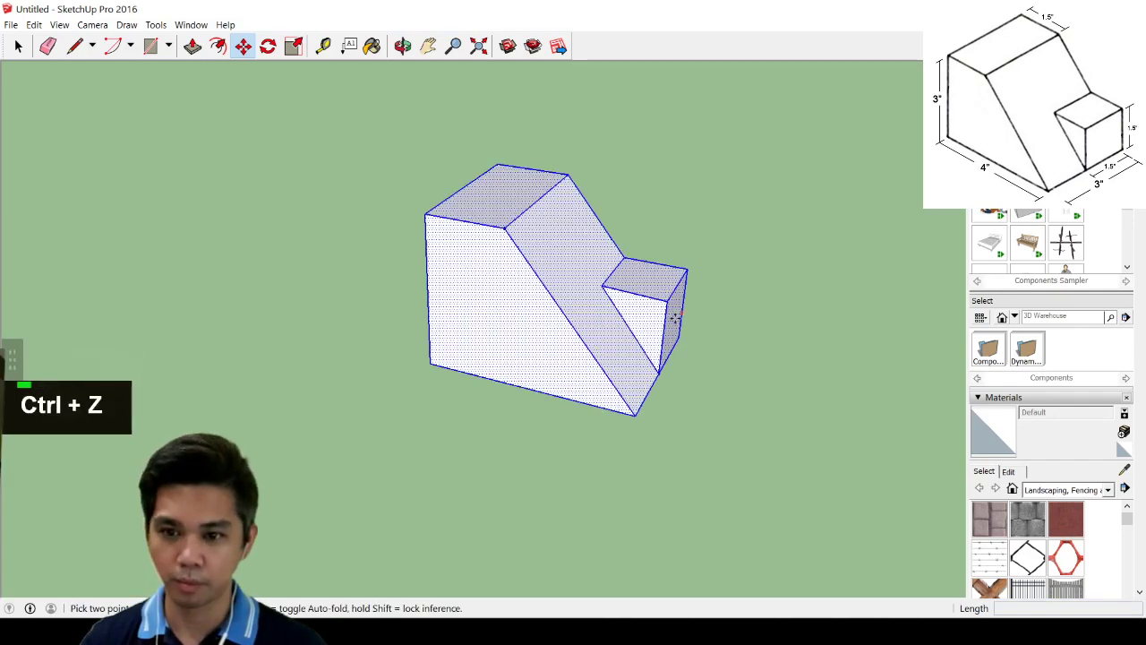
click(335, 176)
key(Escape)
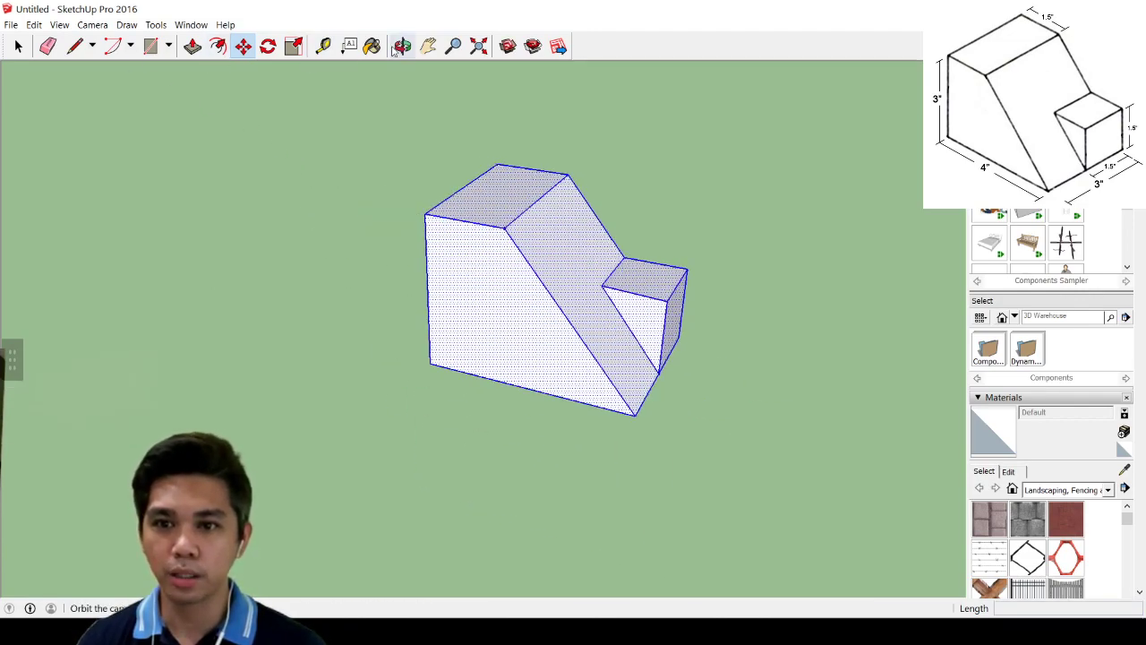
Try to scale only the top face uniformly from its front corner, and undo the scaling
key(s)
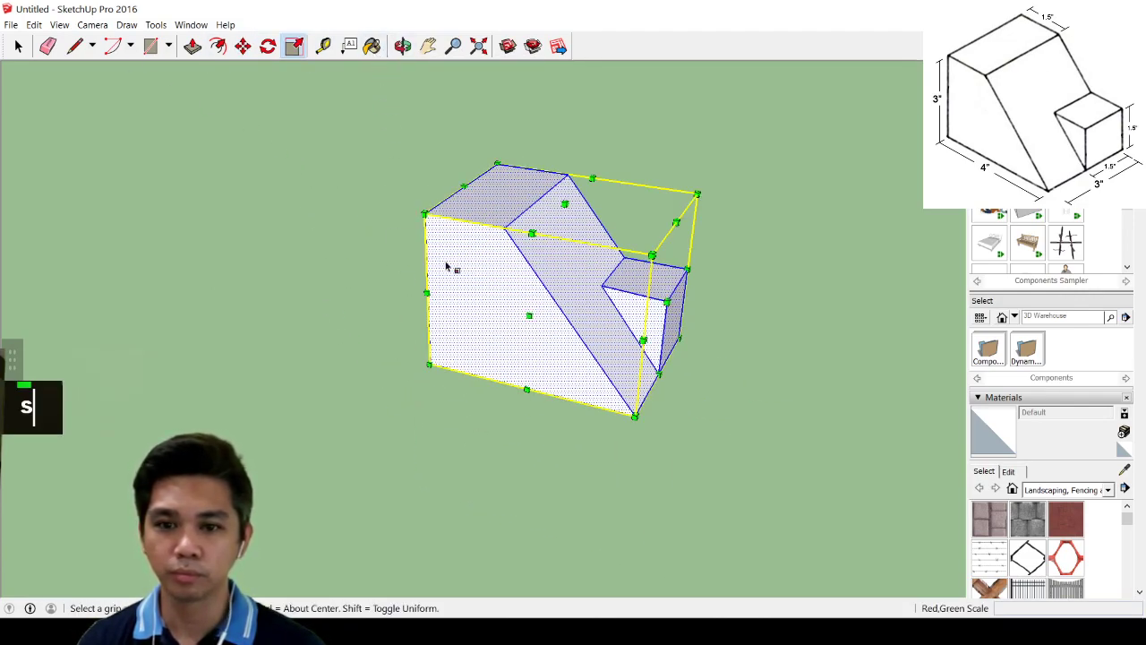
key(space)
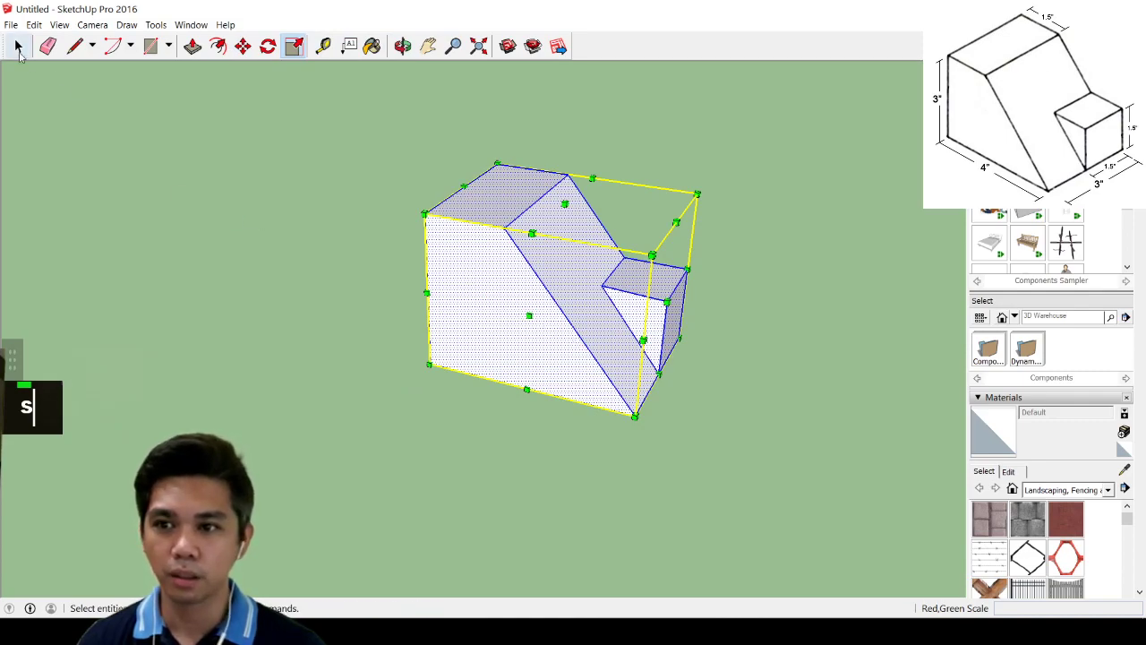
double_click(310, 263)
click(502, 217)
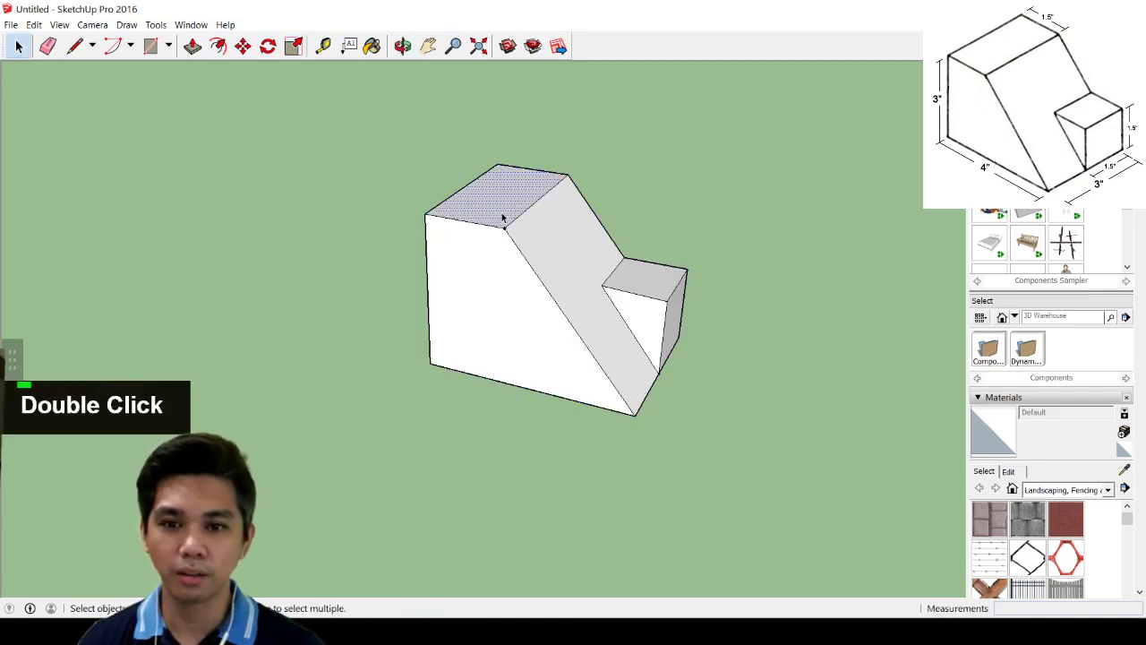
key(s)
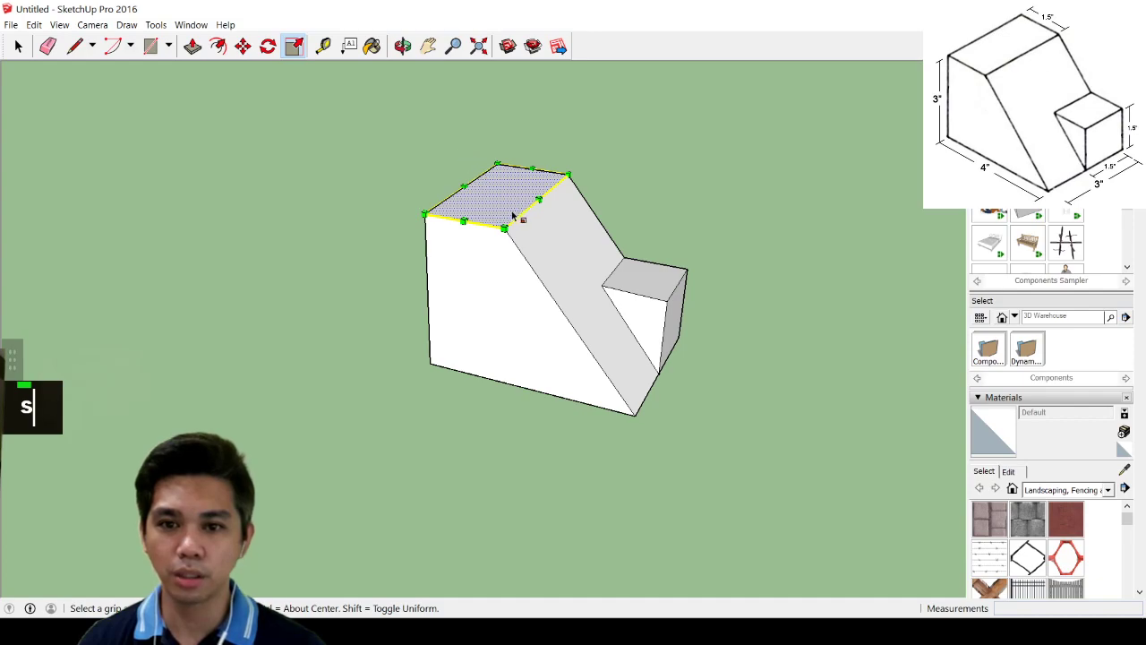
click(504, 227)
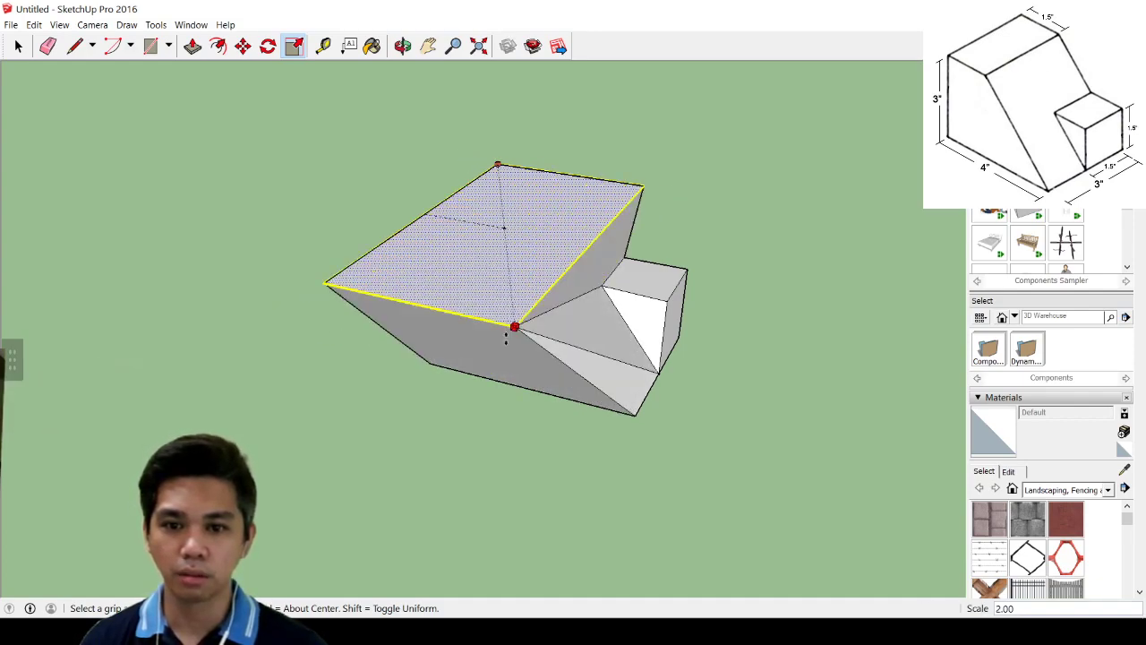
click(504, 213)
key(ctrl+z)
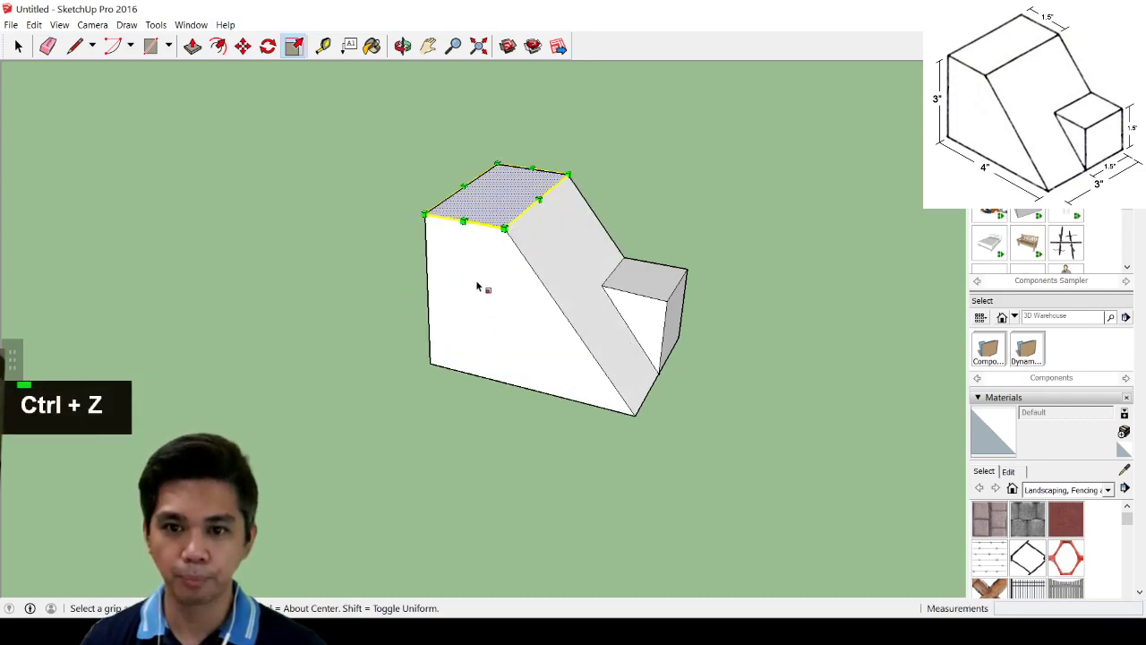
Select all of the model's faces and edges and make them a group
click(17, 46)
double_click(372, 342)
drag(341, 128, 835, 529)
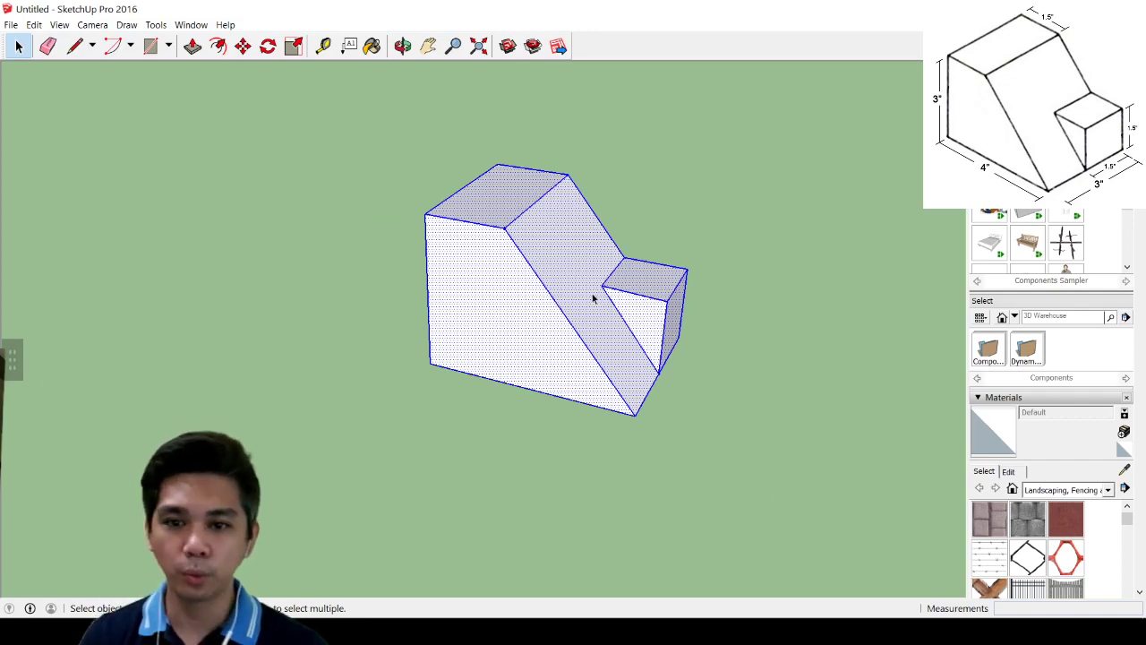
right_click(559, 296)
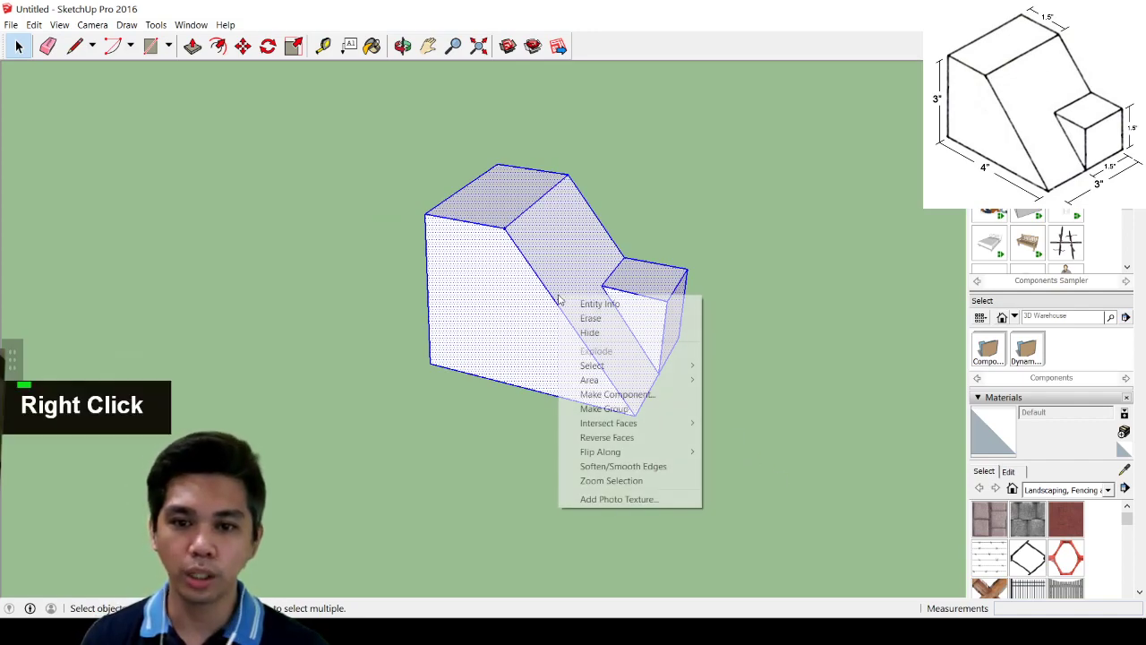
click(638, 411)
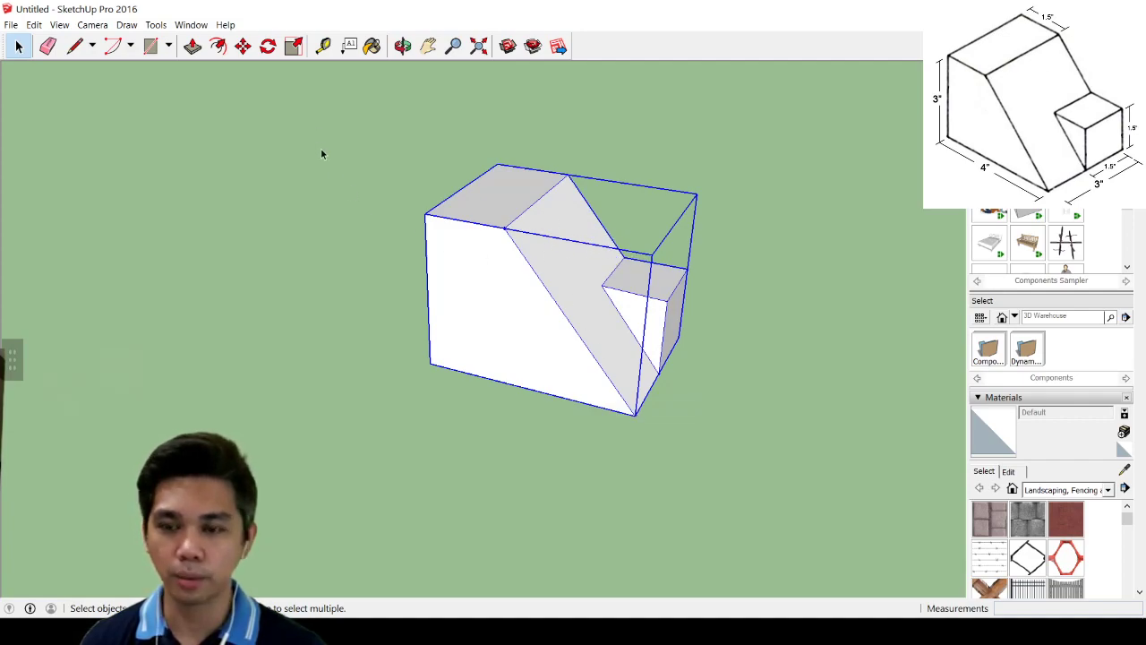
Scale the group uniformly about the opposite corner by a factor of 3
key(s)
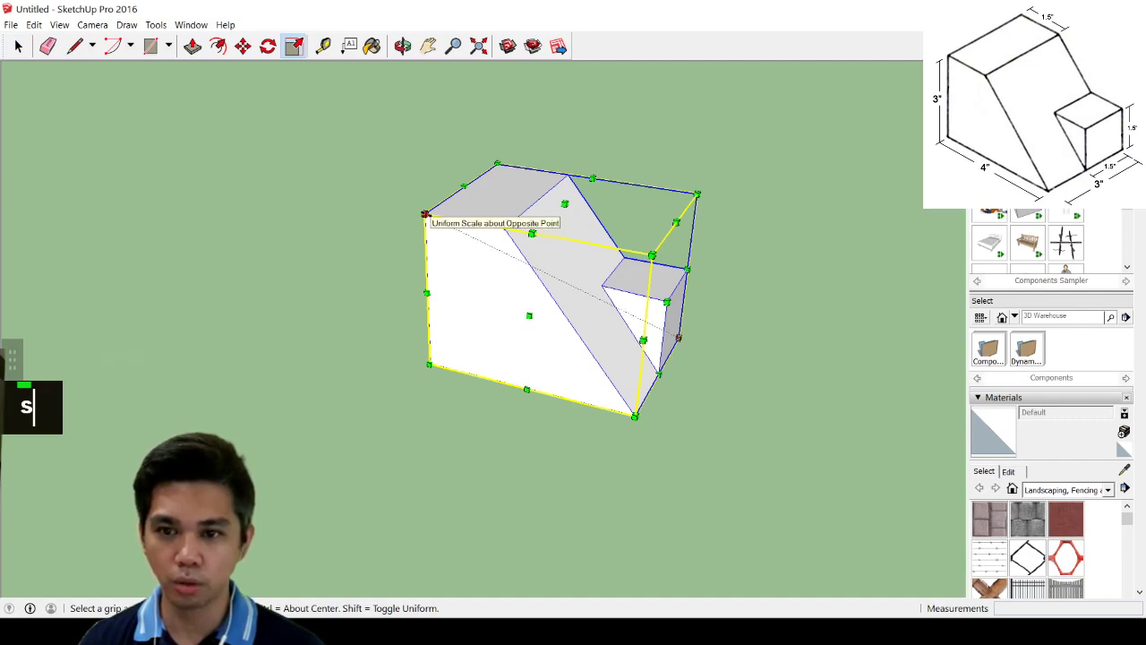
drag(425, 215, 410, 266)
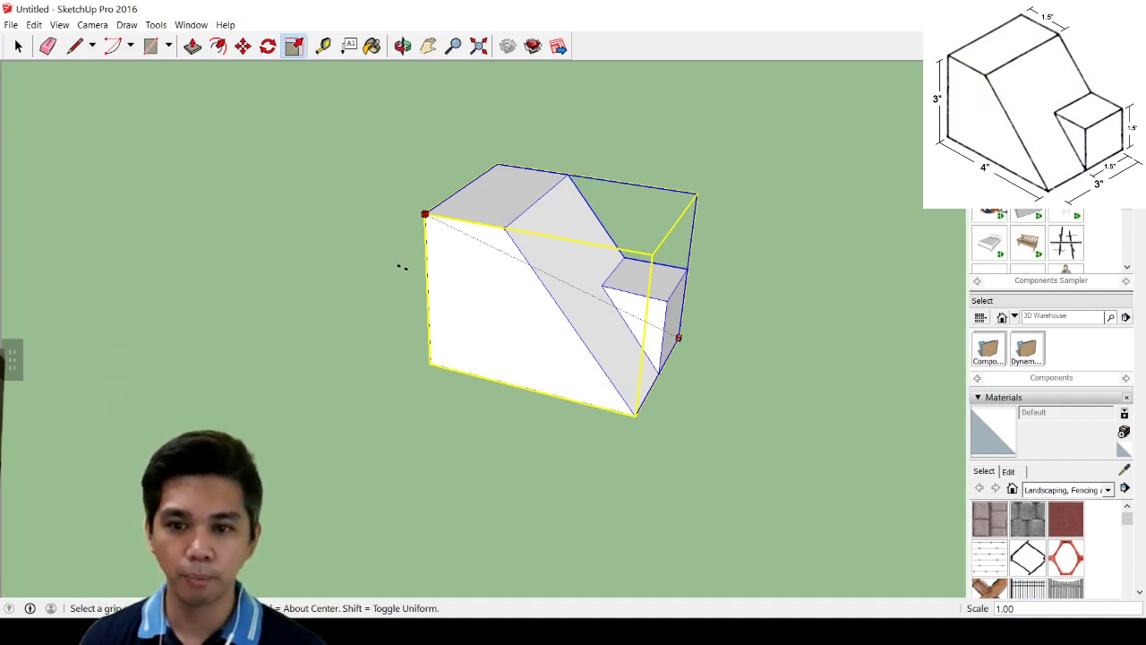
scroll(401, 266, down, 5)
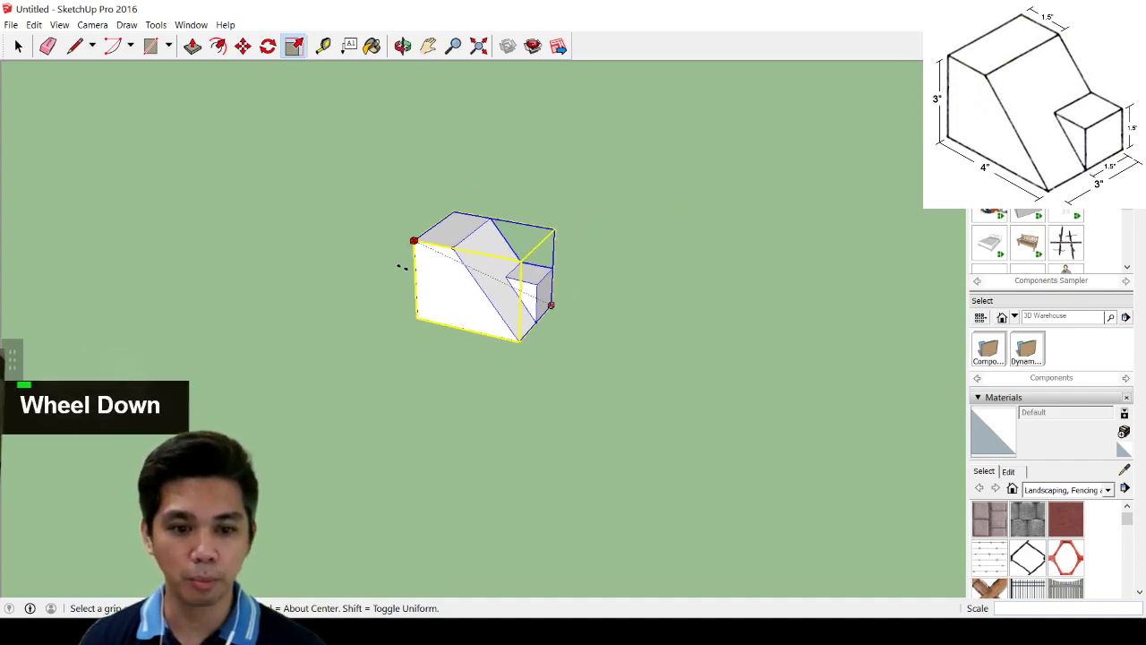
text(3)
key(Return)
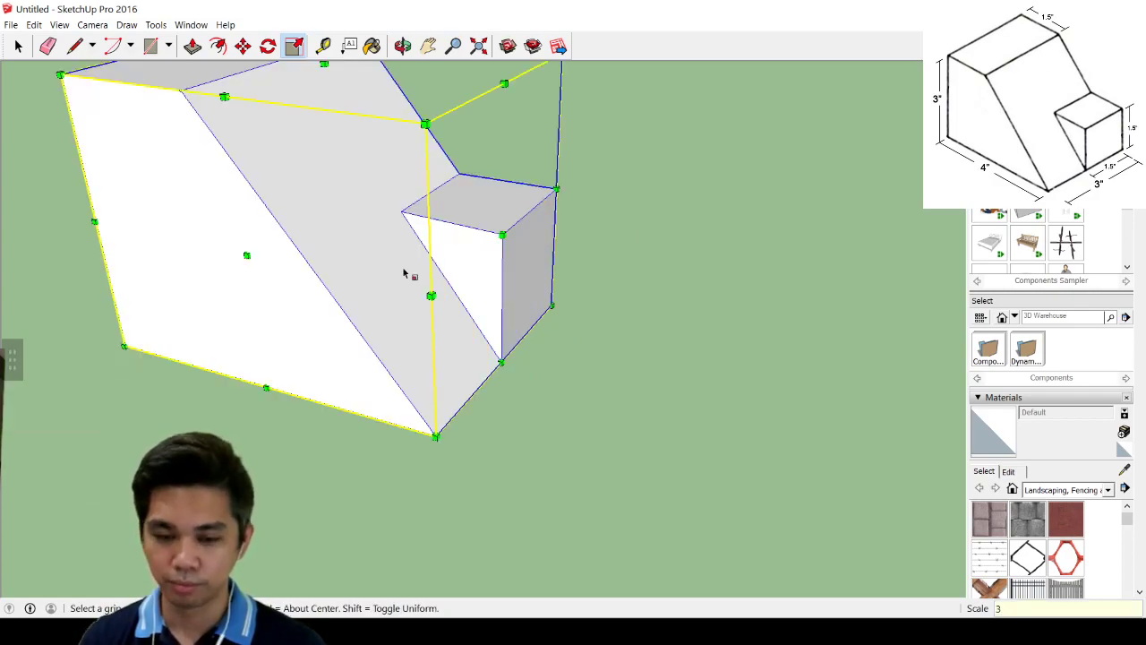
Try scale factors of 1/3 and 1 on the group
text(1/3)
key(Return)
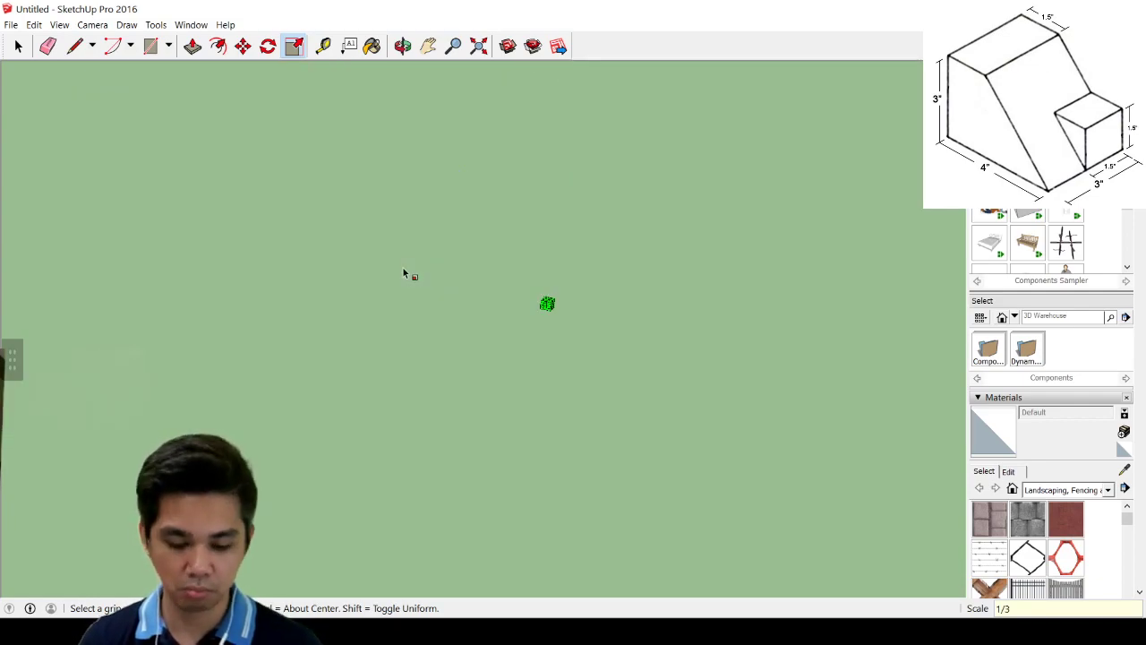
text(1)
key(Return)
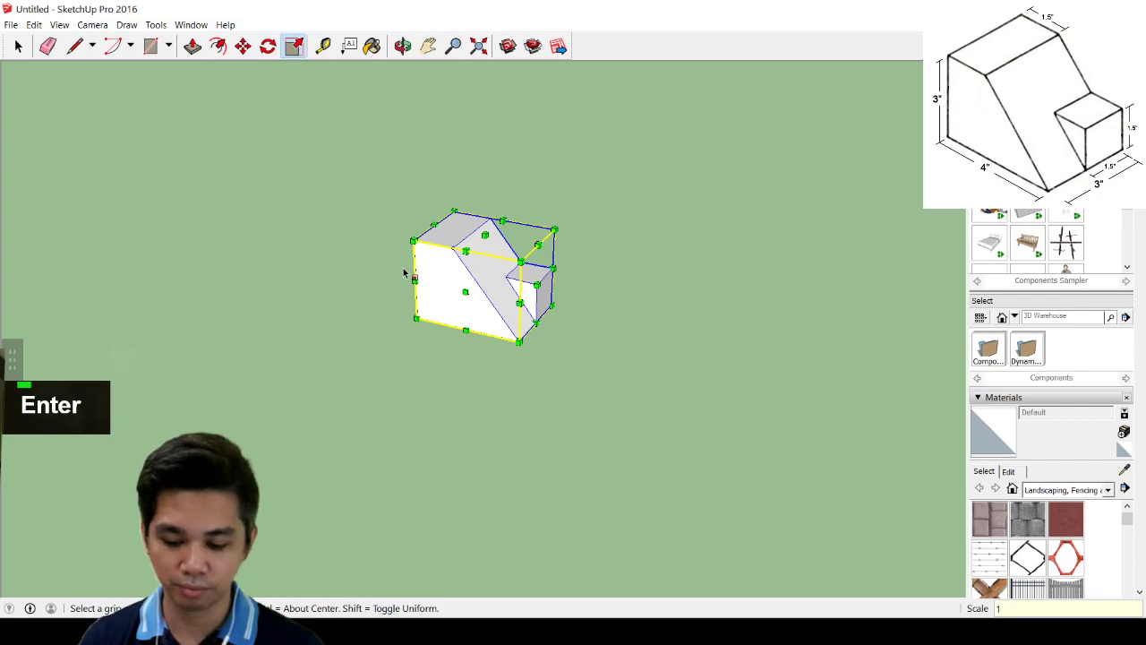
Set the group's uniform scale factor to 10
text(10)
key(Return)
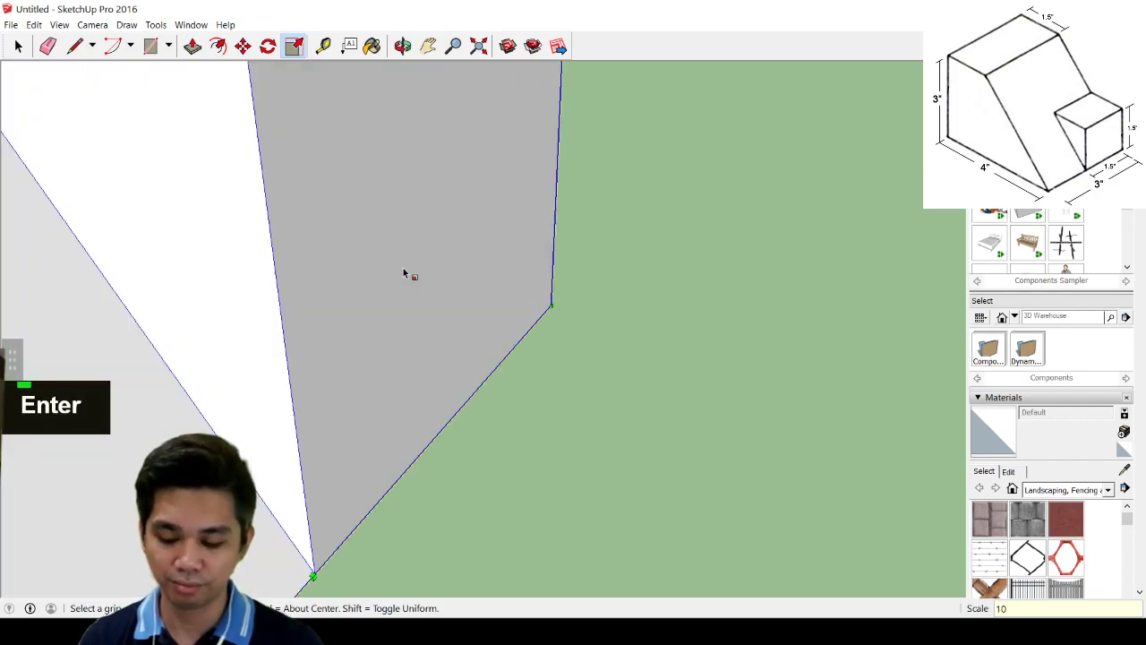
scroll(493, 266, down, 6)
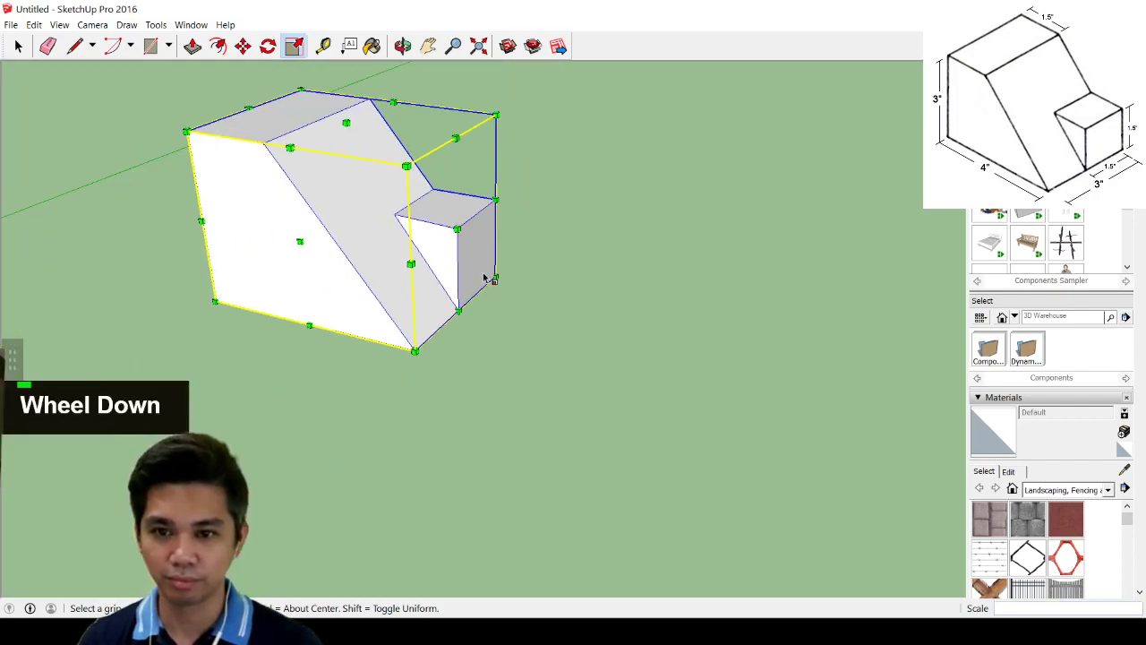
Set the group's uniform scale factor to 1 and end scaling
text(1)
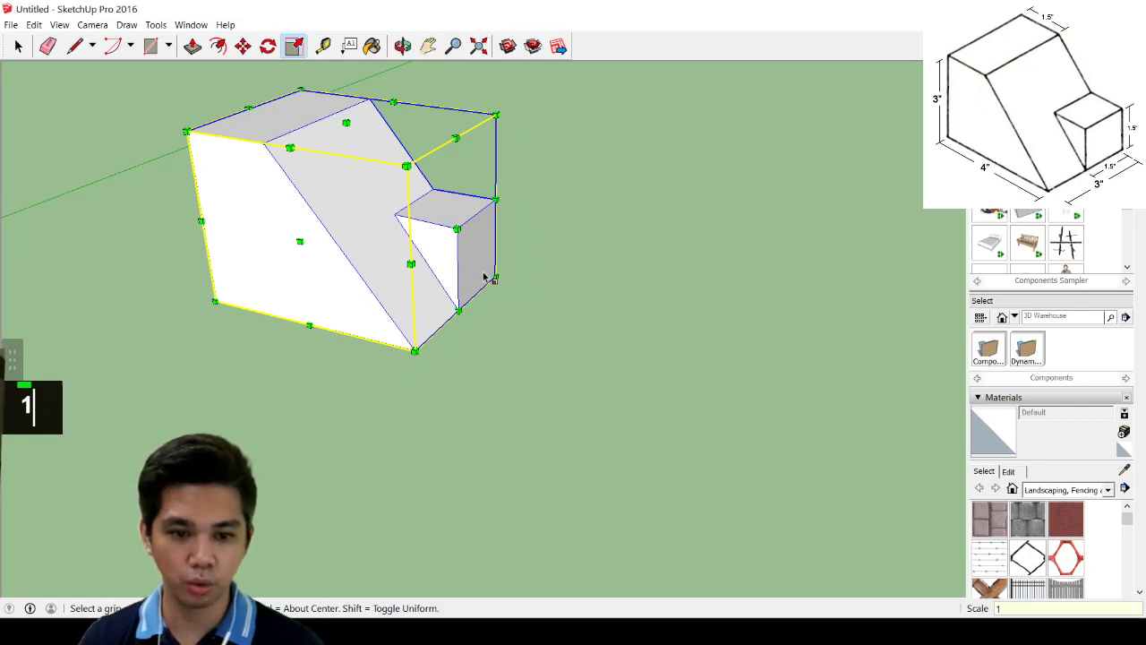
key(Return)
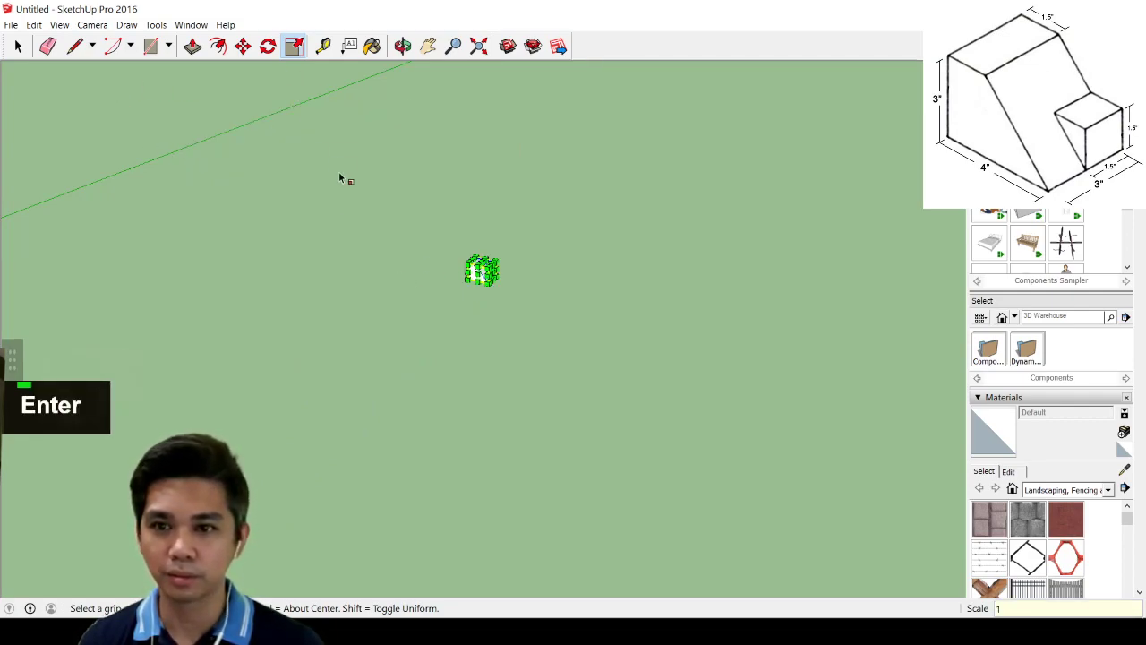
click(18, 46)
scroll(447, 296, up, 6)
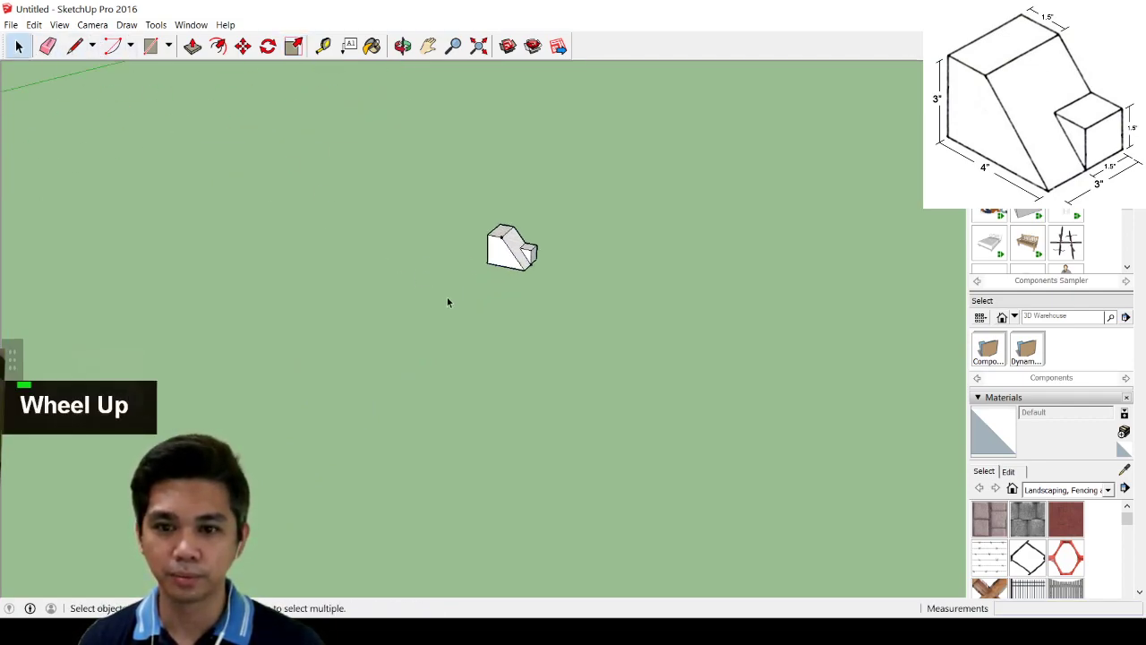
Select the block group and move it across the ground toward the axes' origin
scroll(543, 282, down, 3)
drag(463, 188, 631, 422)
scroll(624, 422, down, 3)
scroll(625, 417, down, 4)
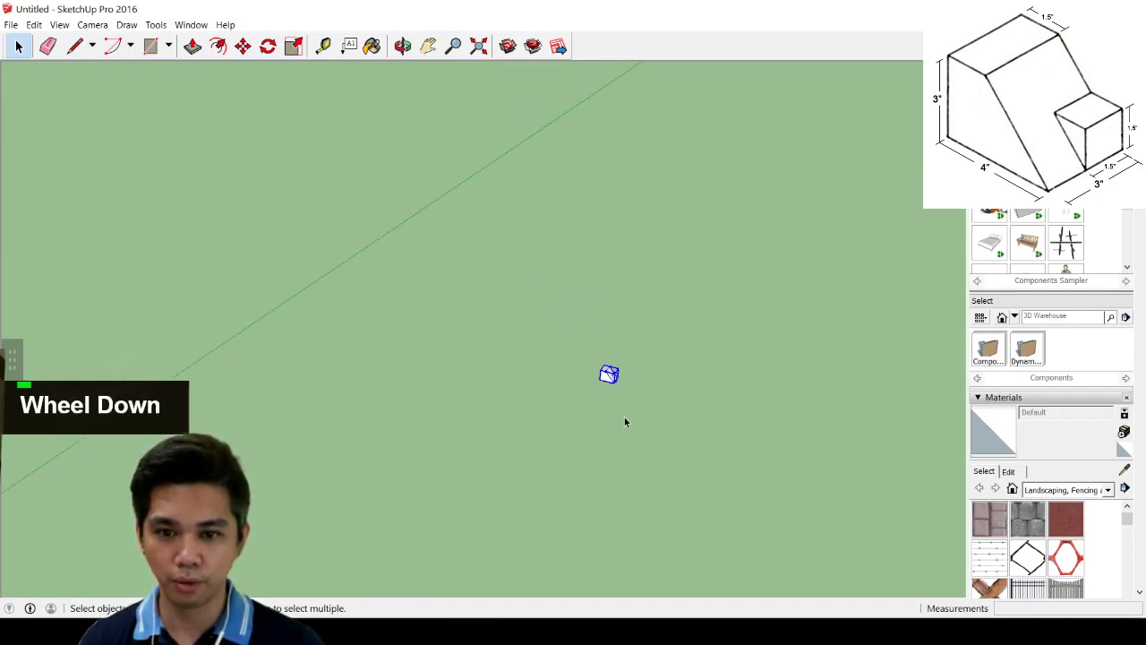
drag(433, 489, 432, 489)
drag(552, 329, 757, 498)
key(m)
click(610, 377)
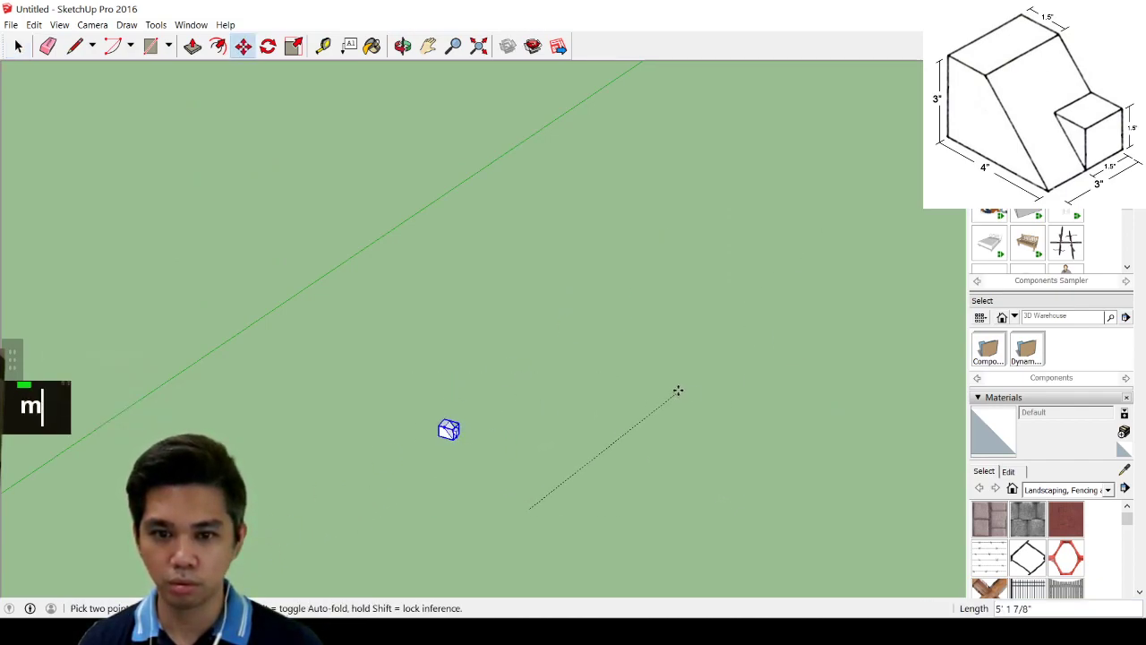
Move the block group about 17' 7" farther so it sits just beside the origin, near the red axis
key(h)
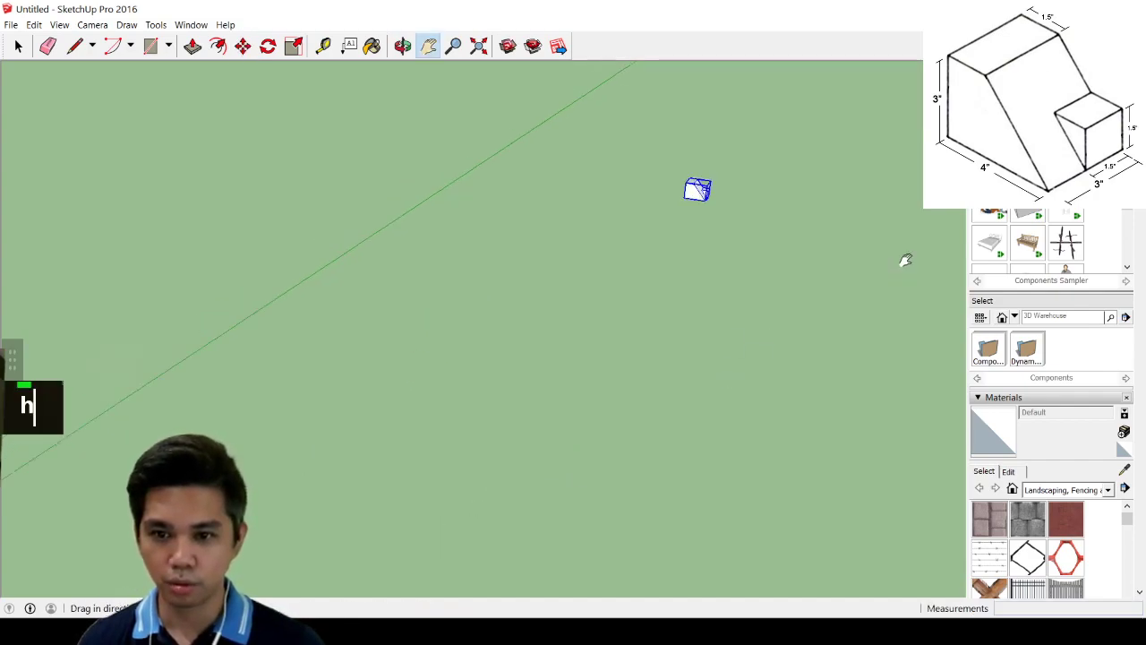
scroll(776, 353, down, 3)
key(h)
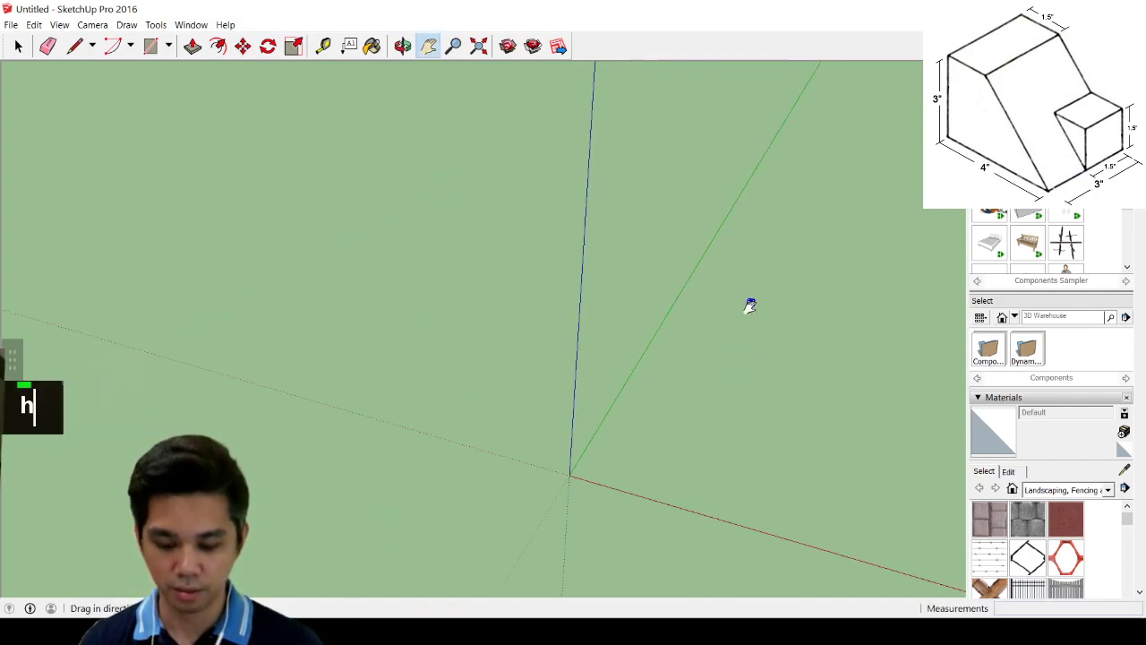
key(m)
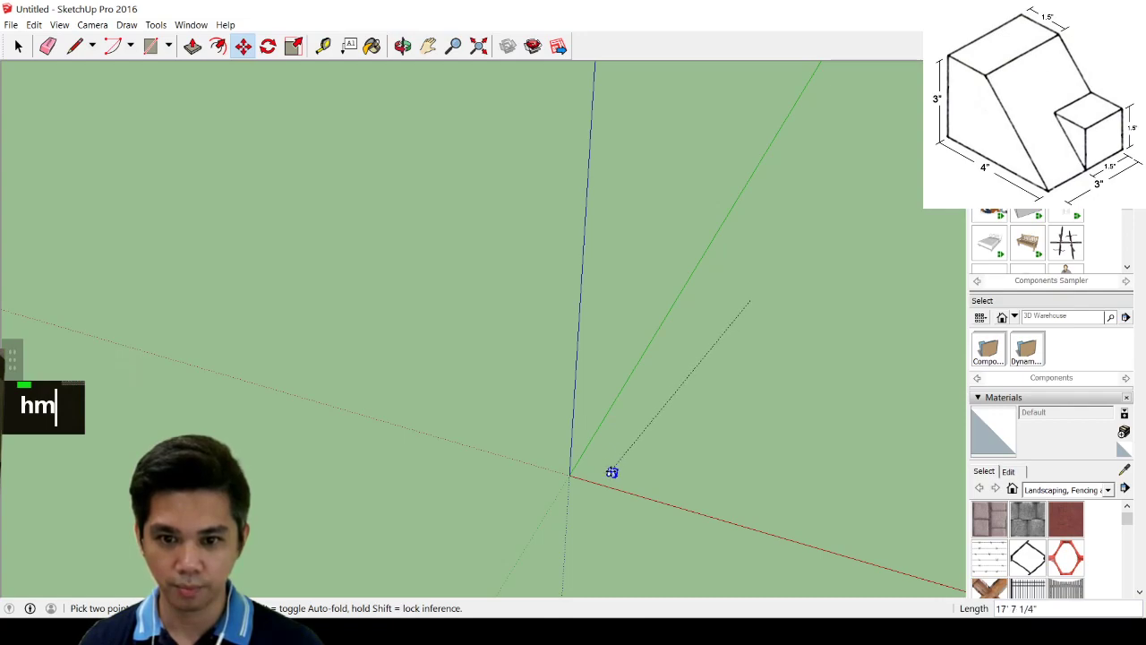
scroll(626, 496, up, 5)
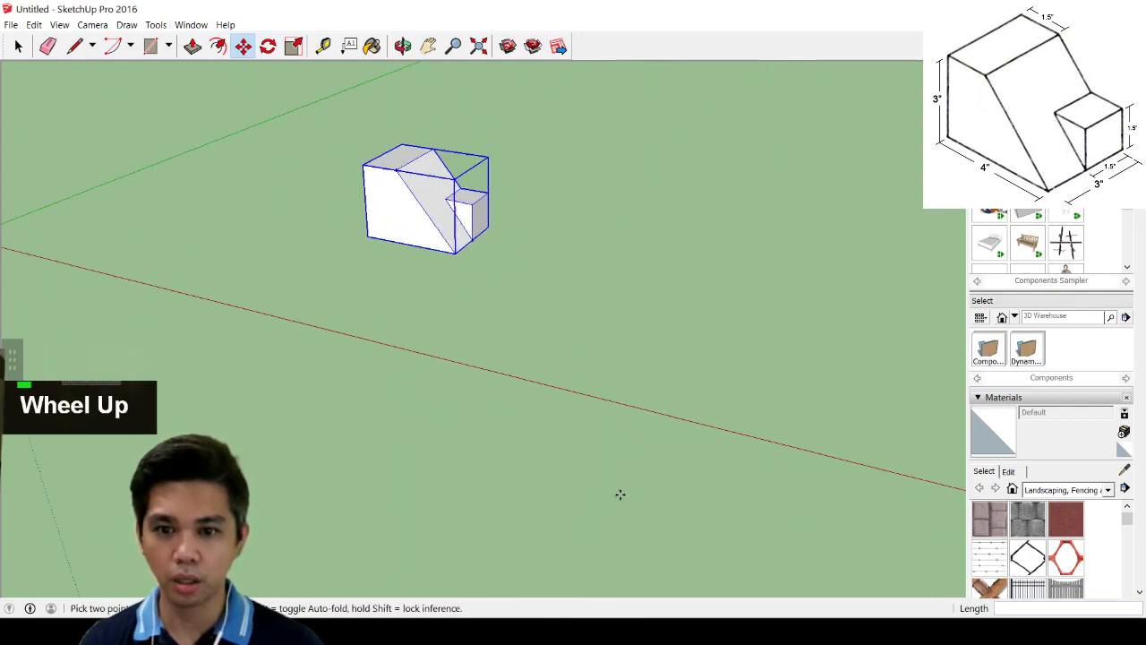
Place a copy of the block group about 6 3/16" away from the original, parallel to the red axis
middle_drag(334, 261, 478, 313)
scroll(484, 325, down, 4)
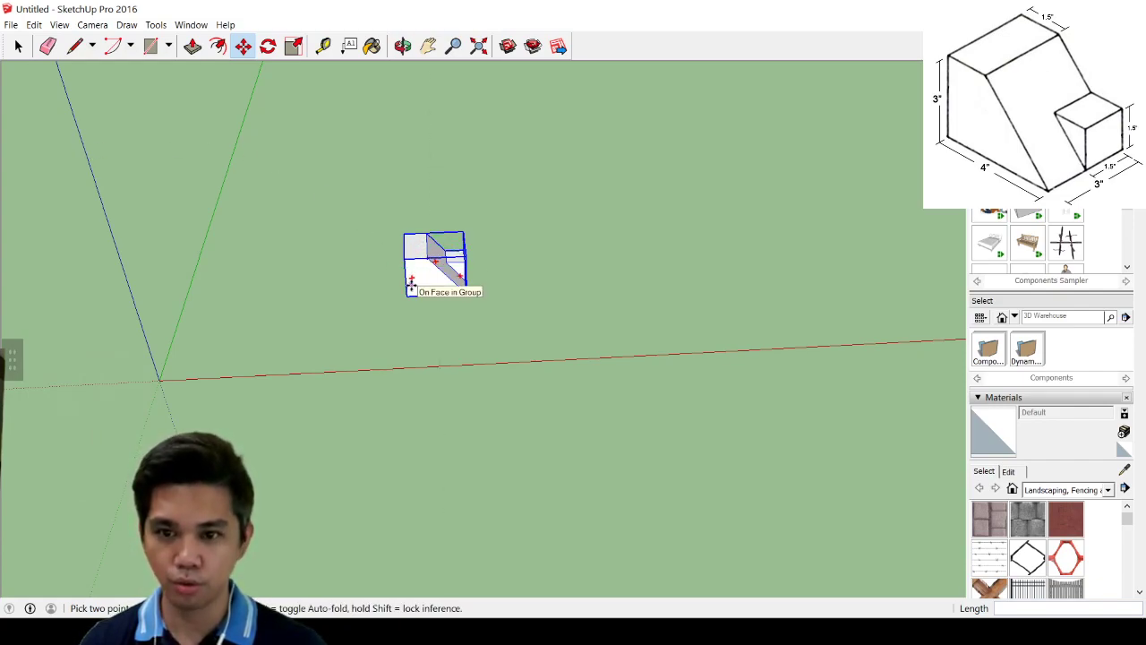
key(m)
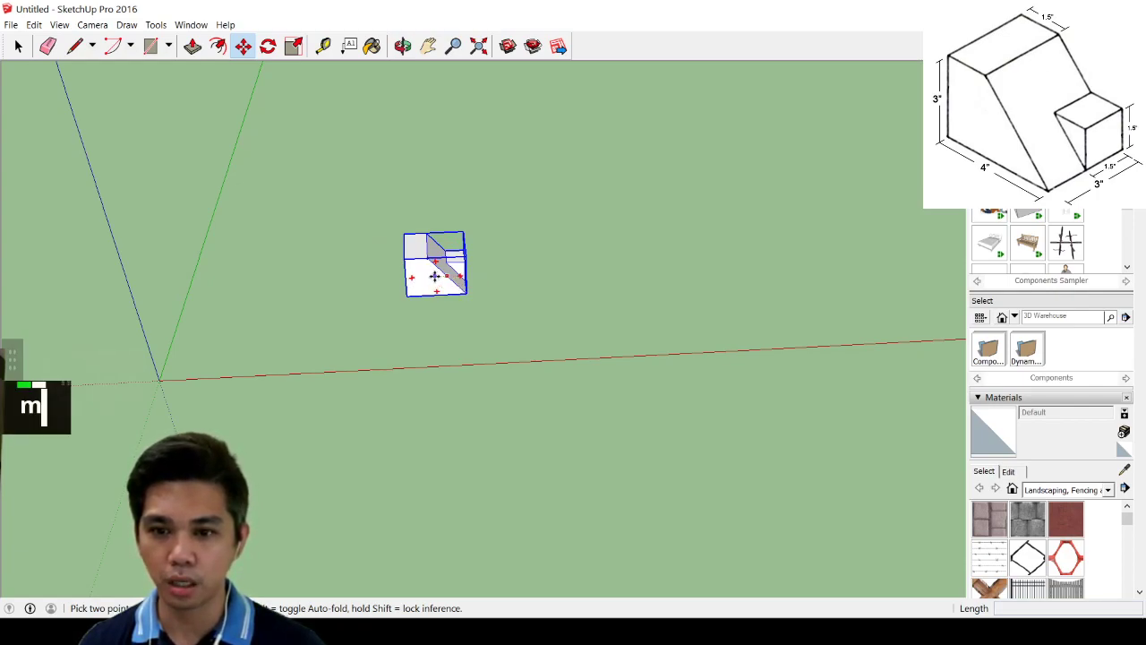
shift+click(473, 274)
key(m)
ctrl+click(404, 286)
ctrl+click(498, 283)
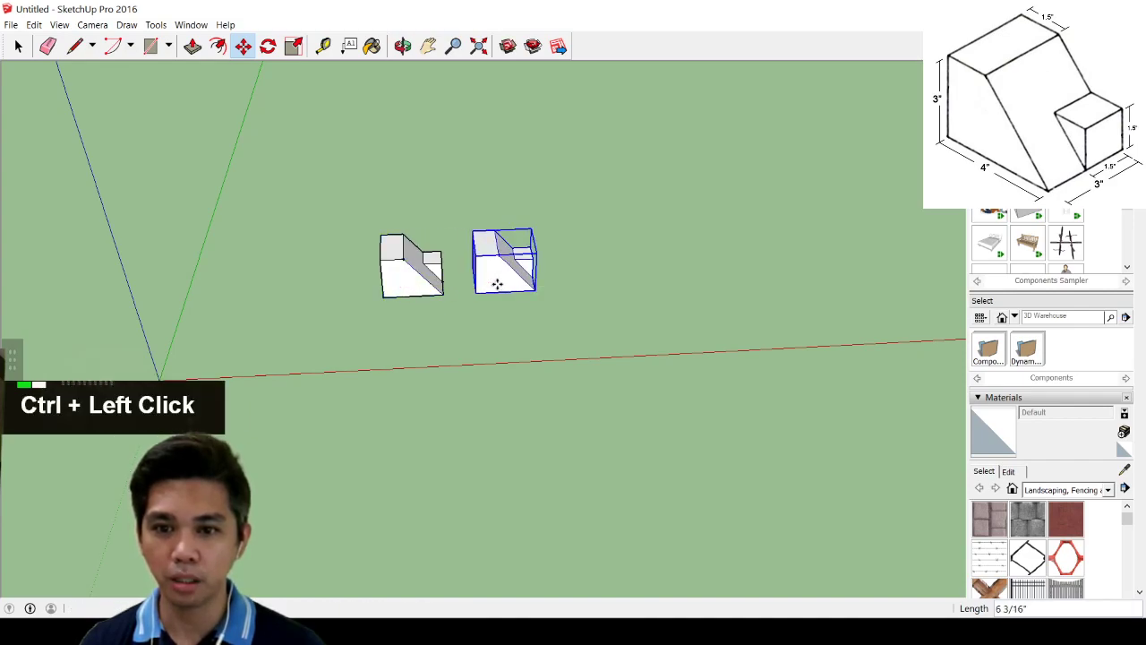
Copy the second block group onward in the same direction and repeat that copy as a 5x linear array
ctrl+click(509, 281)
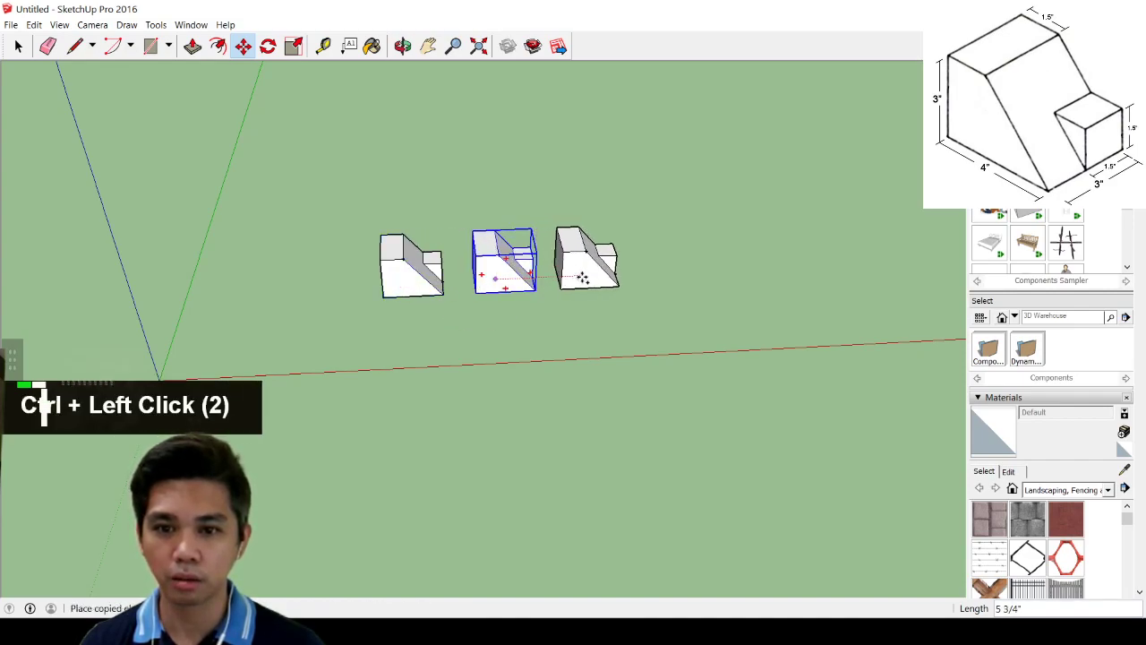
click(586, 280)
key(m)
click(587, 279)
text(5x)
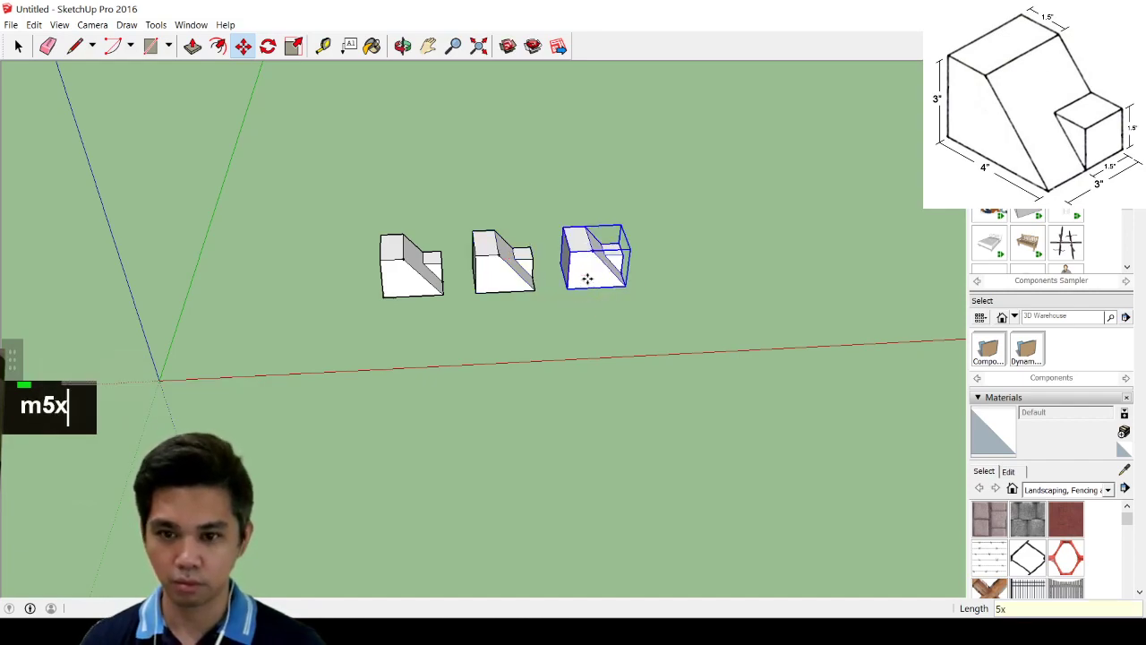
key(Return)
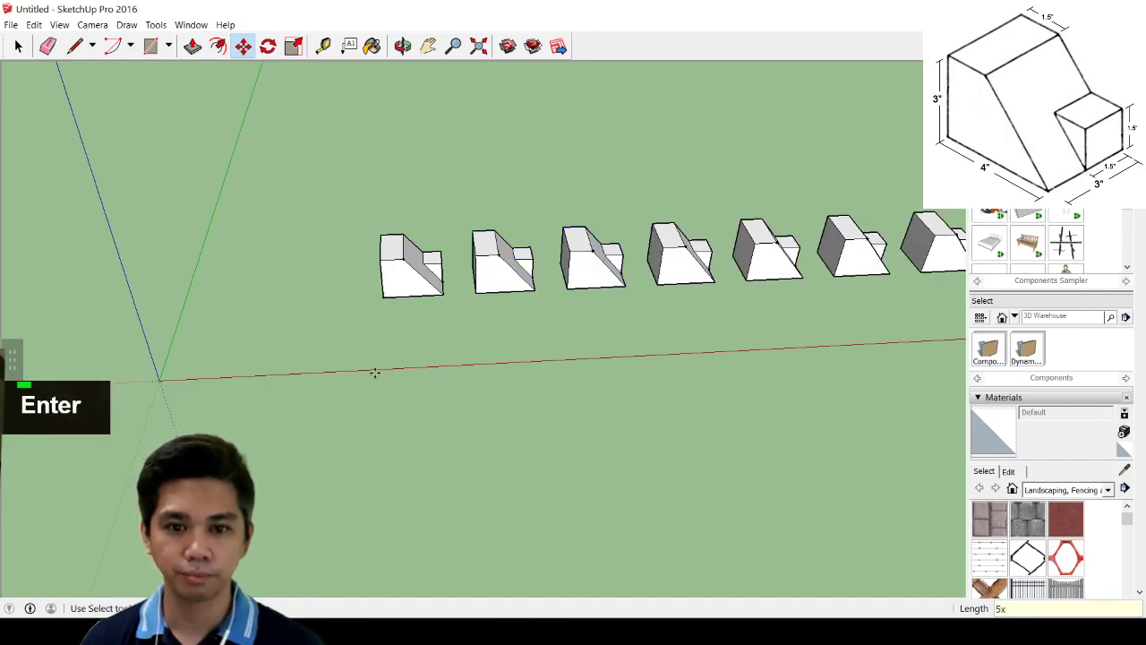
scroll(646, 307, down, 2)
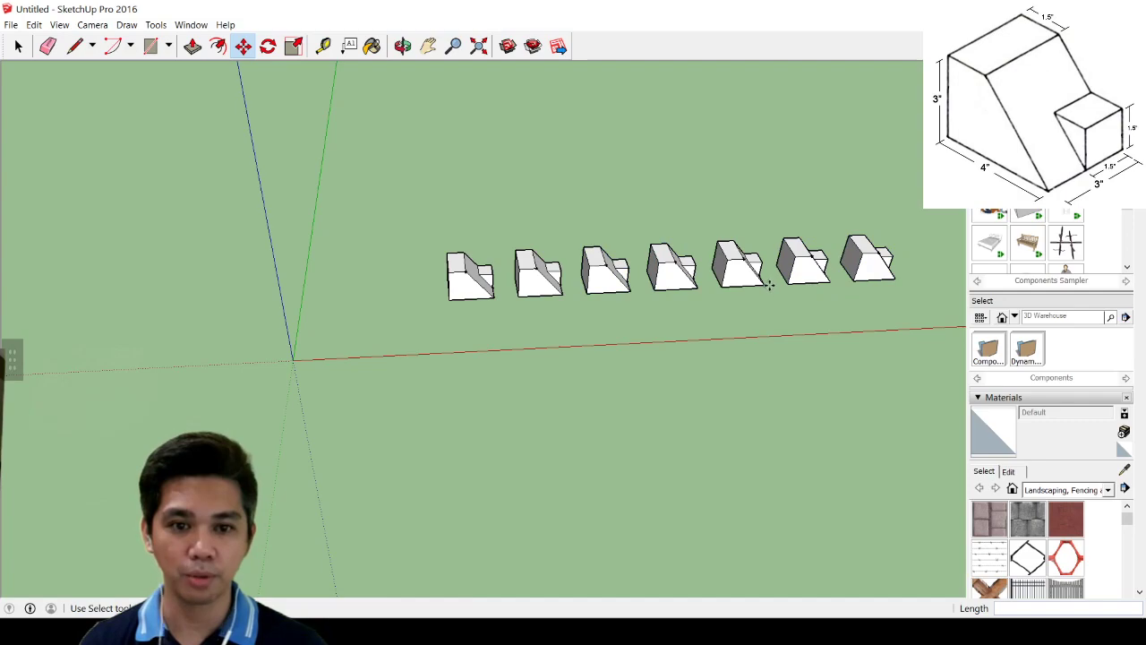
middle_drag(633, 274, 448, 233)
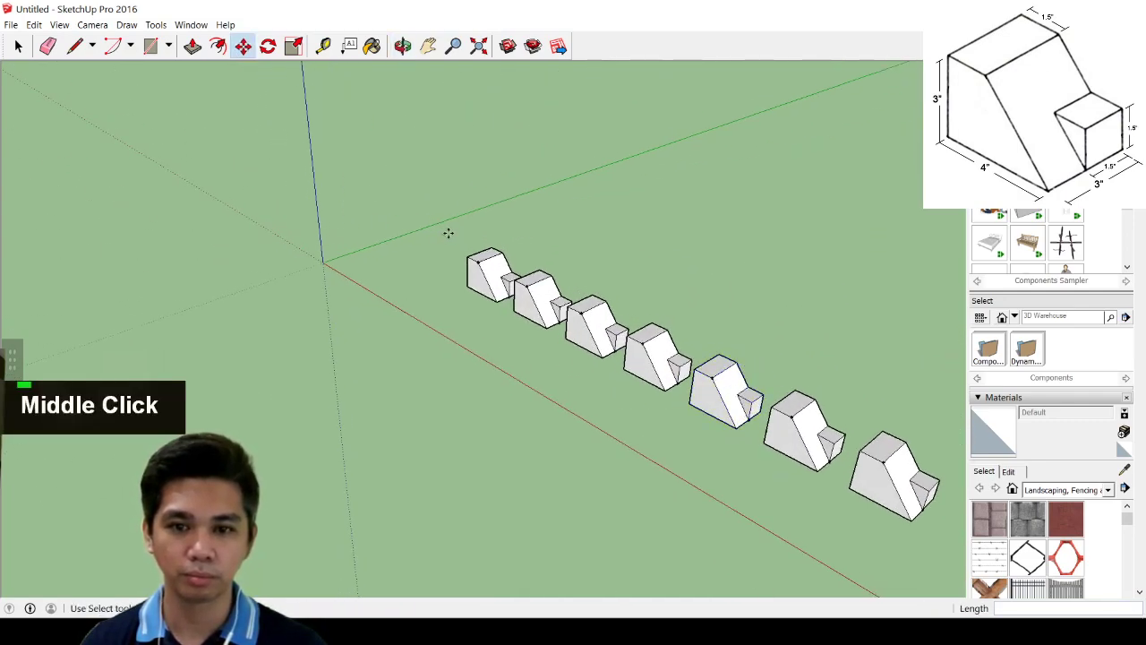